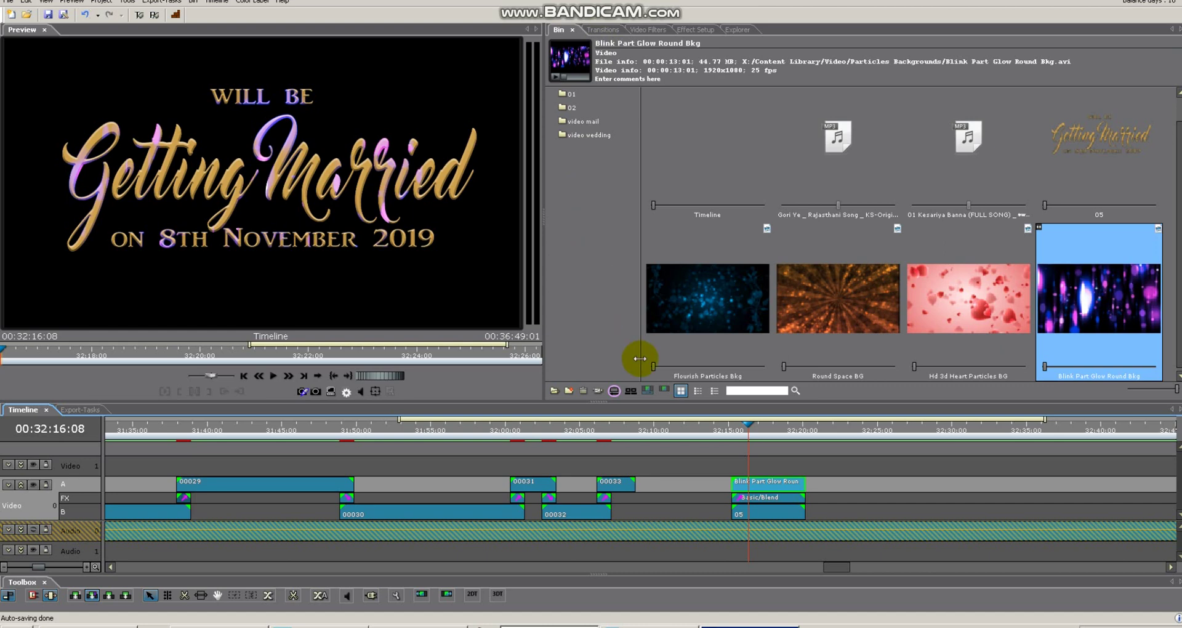
click(689, 425)
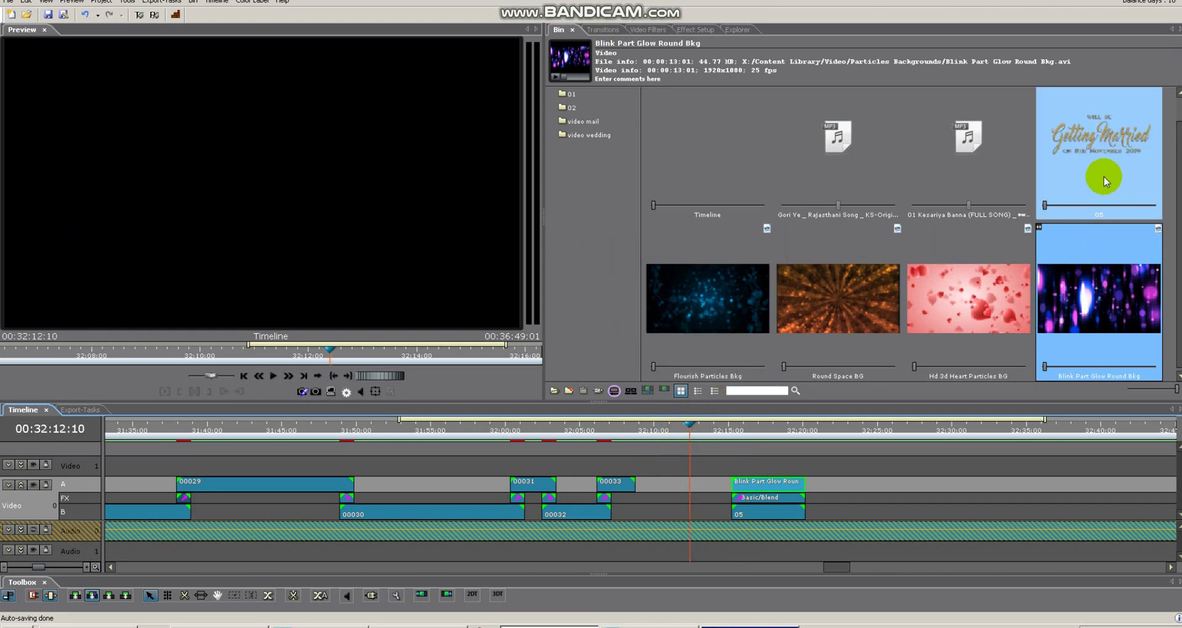
click(1098, 153)
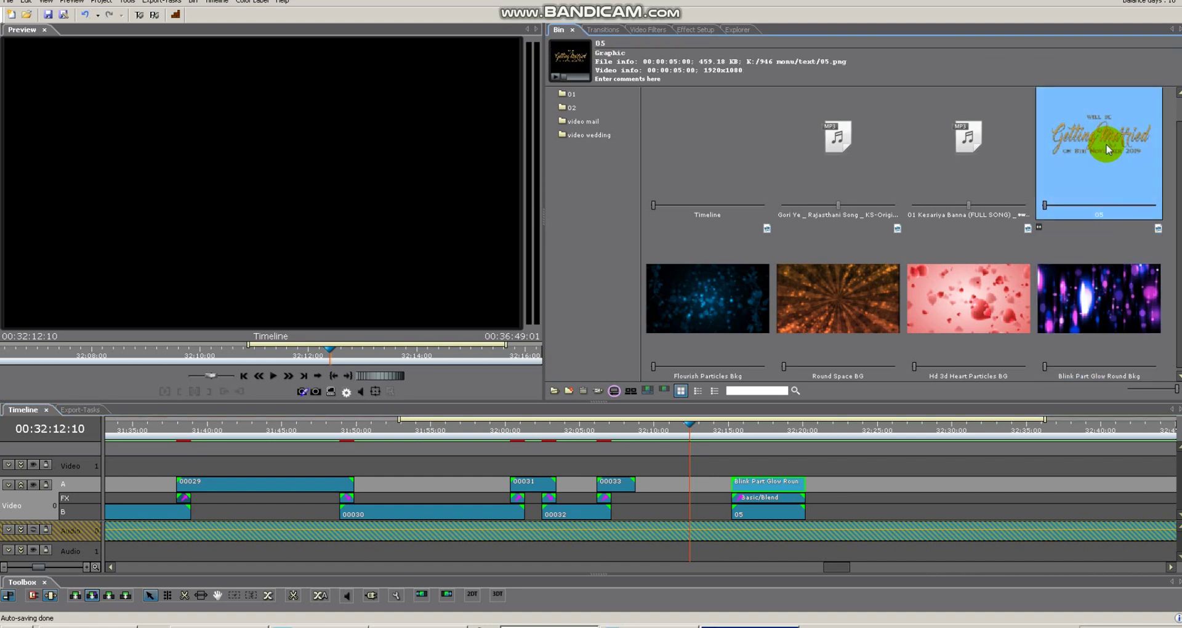
click(747, 280)
click(968, 298)
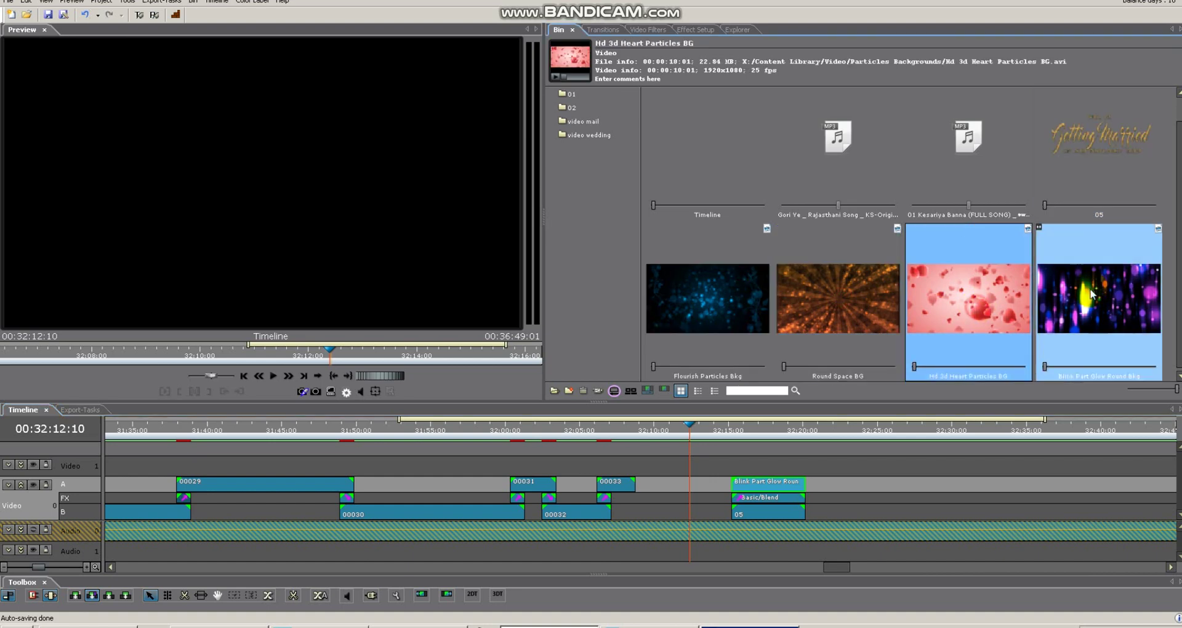
click(1090, 294)
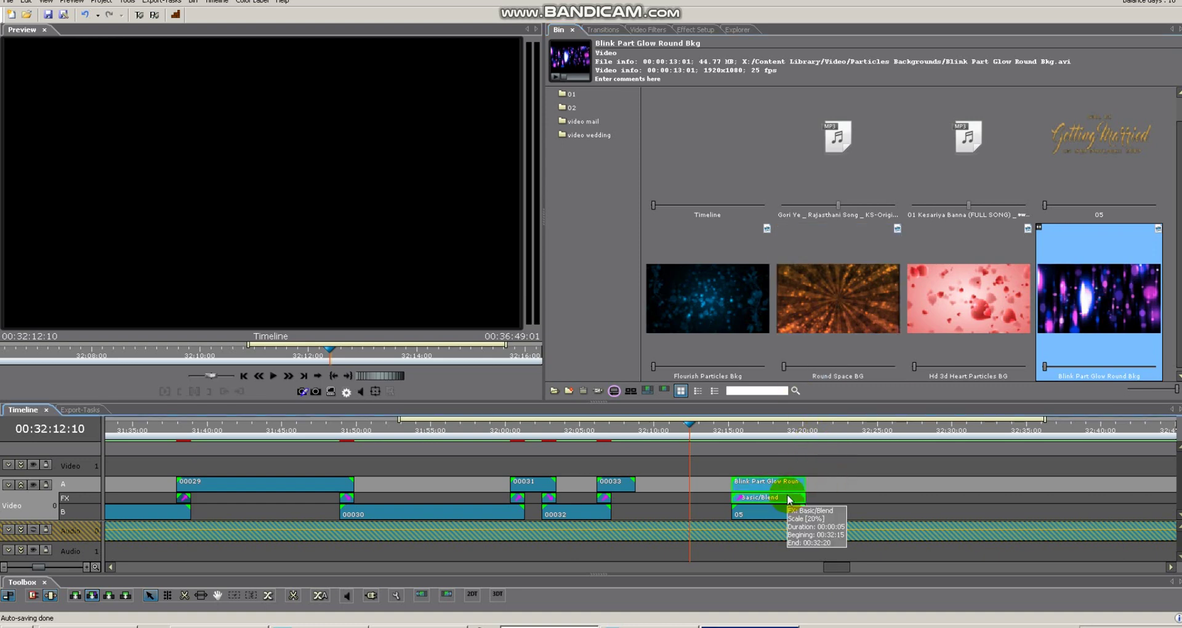
- Delete the Basic/Blend effect, the Blink Part Glow Round Bkg clip and title graphic 05 from the Video 0 track
key(Delete)
click(769, 515)
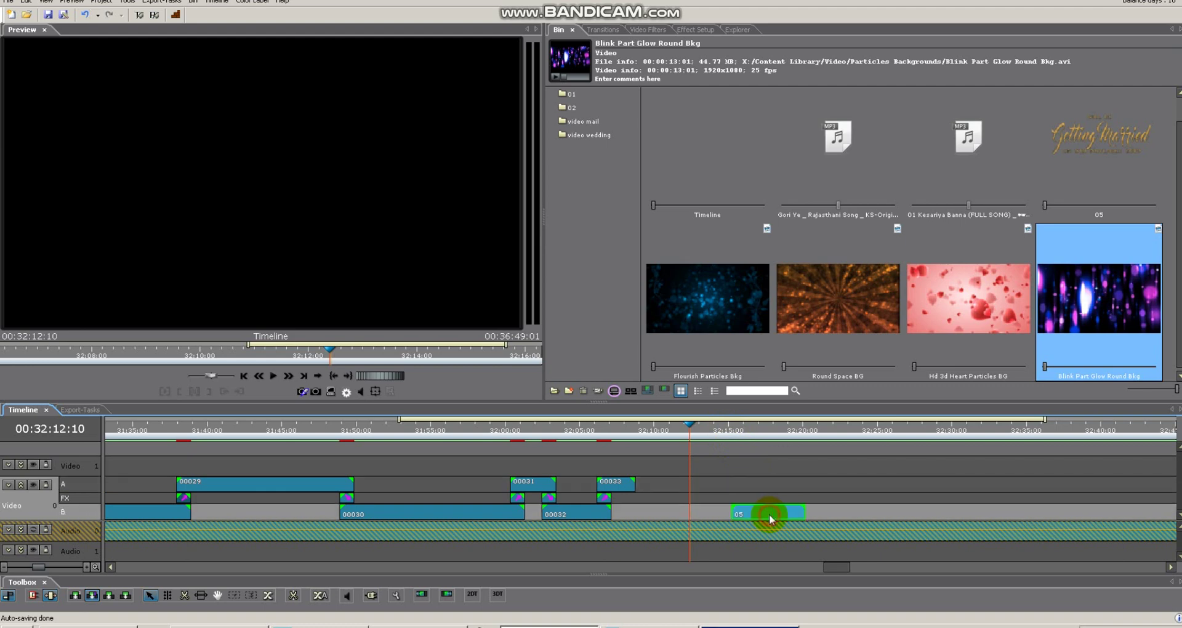
click(21, 485)
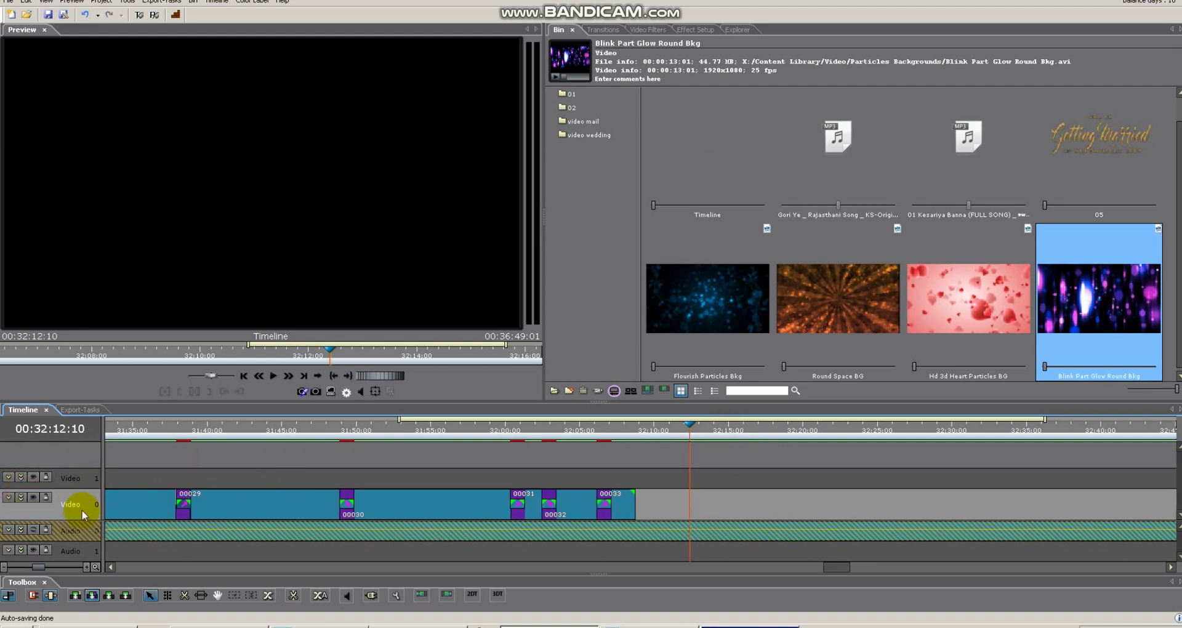
click(21, 498)
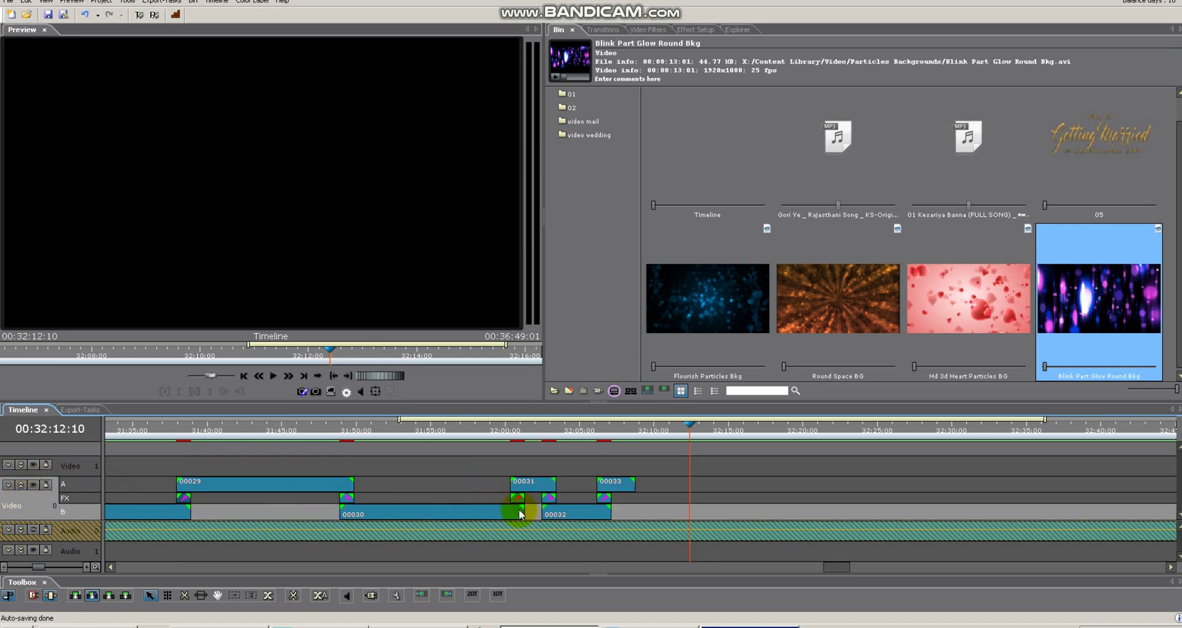
- Place title graphic 05 on row B of the Video 0 track at about 32:15, after clip 00033
scroll(842, 571, right, 3)
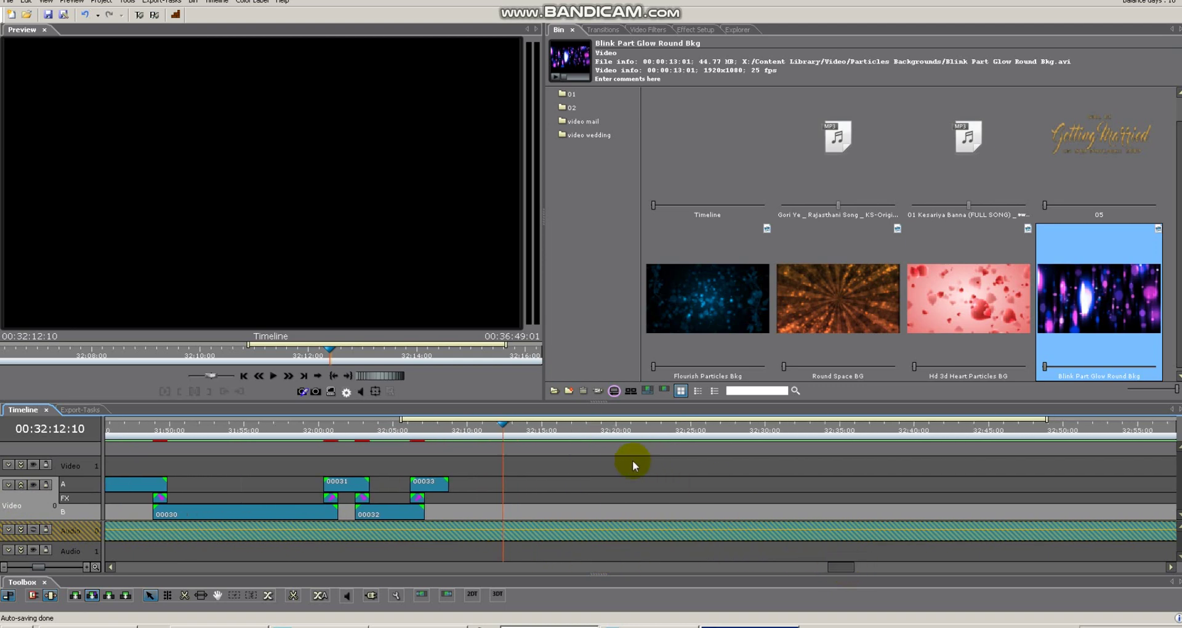
click(514, 426)
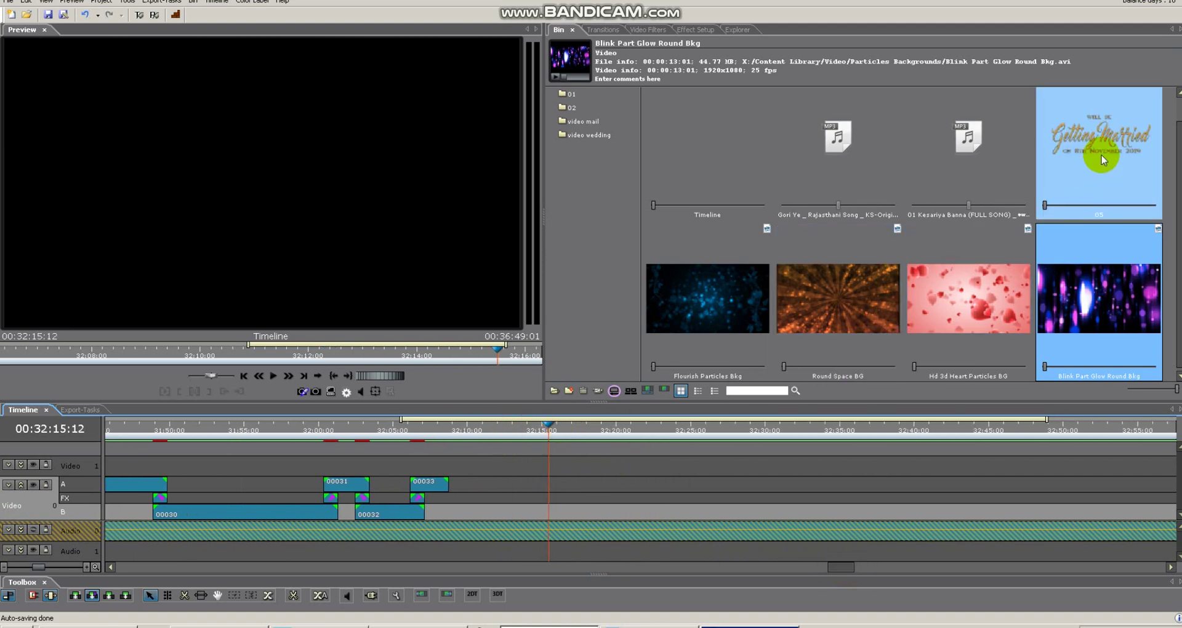
drag(1095, 158, 568, 510)
click(571, 486)
drag(554, 434, 618, 431)
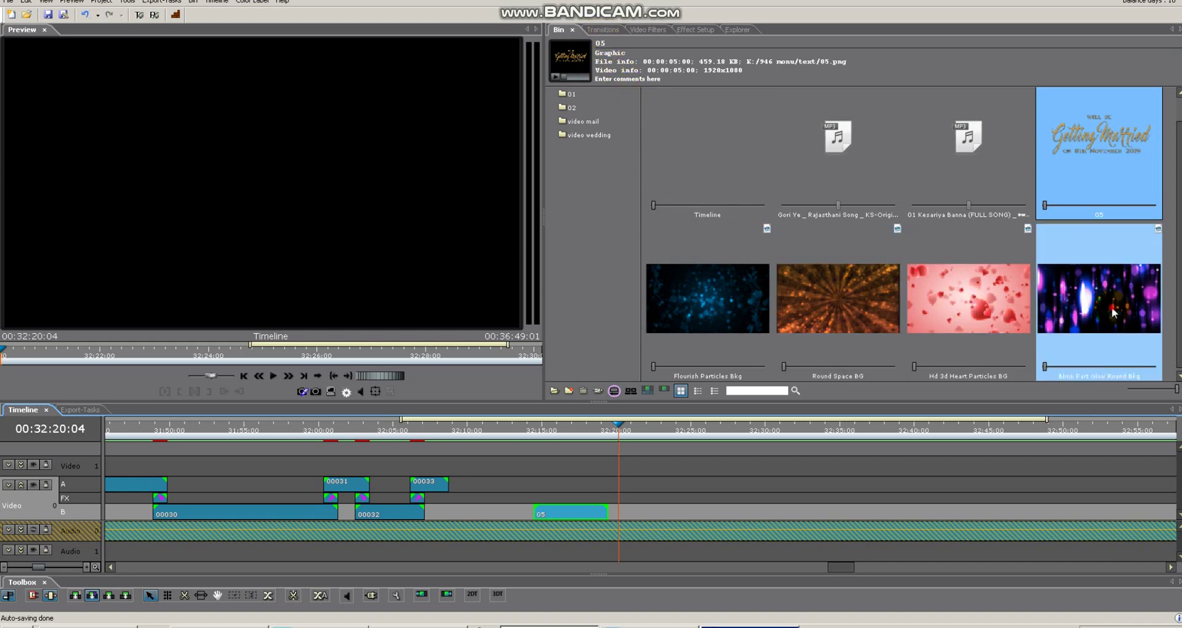
- Place the Flourish Particles Bkg clip on row A of the Video 0 track, aligned with the start of title graphic 05
click(1129, 315)
click(691, 325)
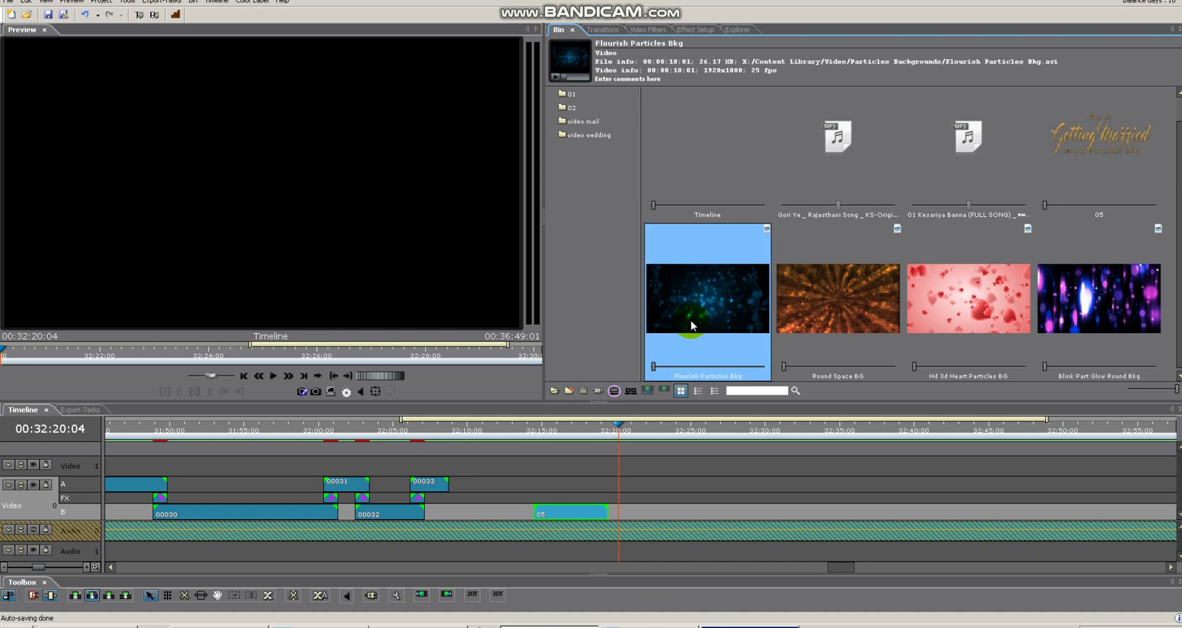
drag(698, 304, 530, 484)
- Split the Flourish Particles Bkg clip at 00:32:19:12, where title graphic 05 ends, and delete the excess part
click(600, 486)
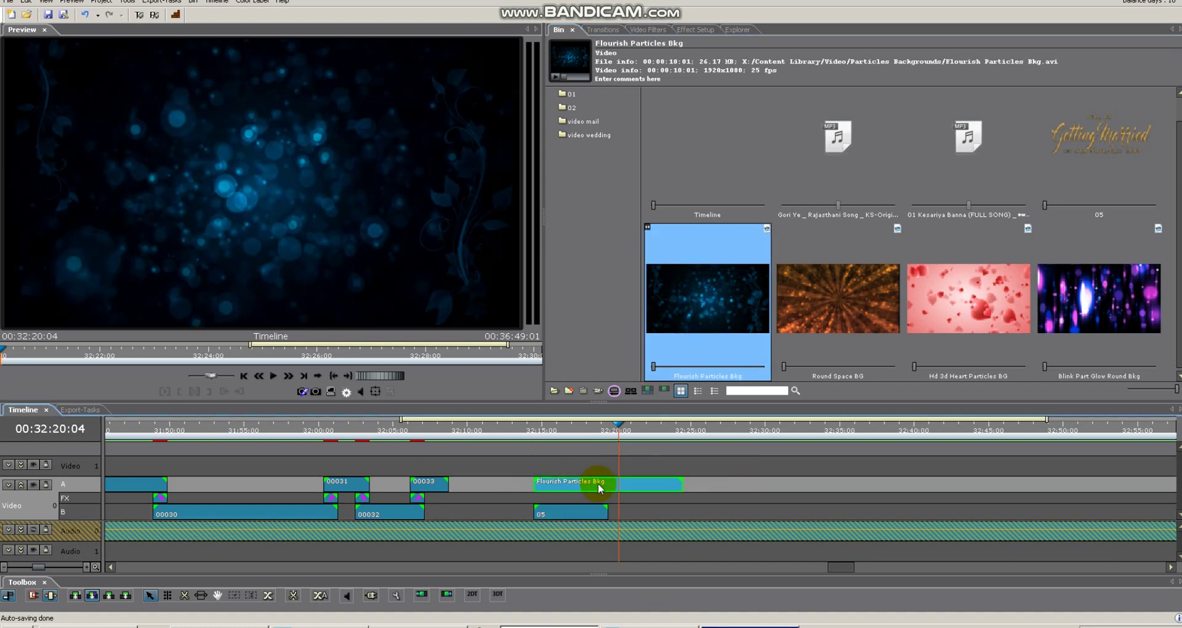
key(c)
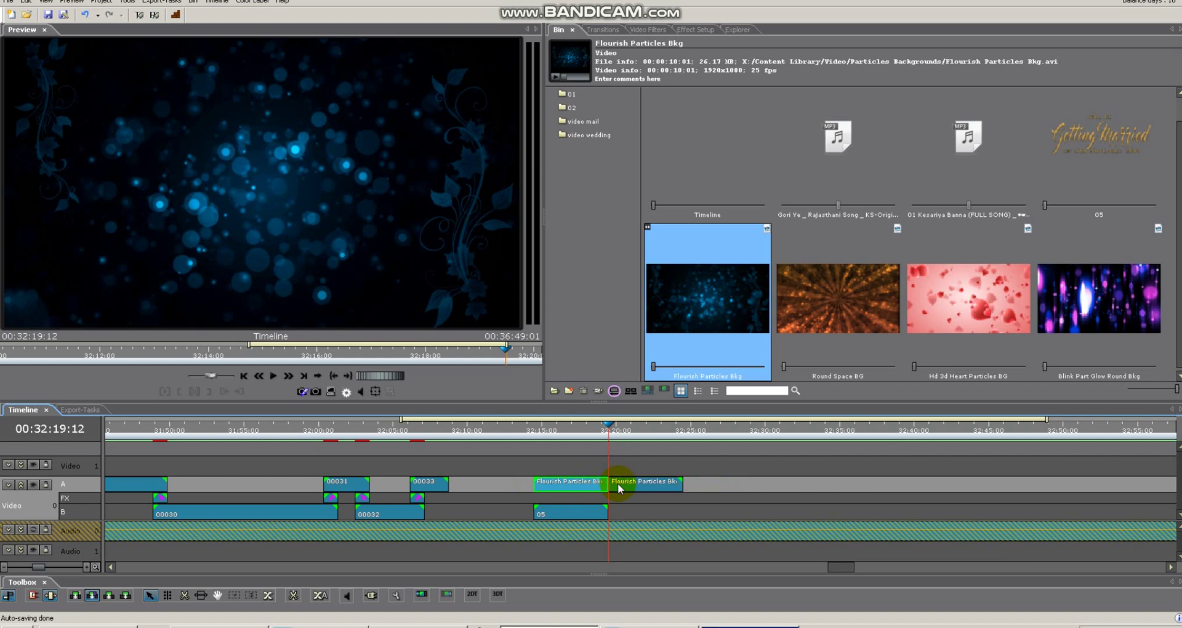
click(642, 490)
key(Delete)
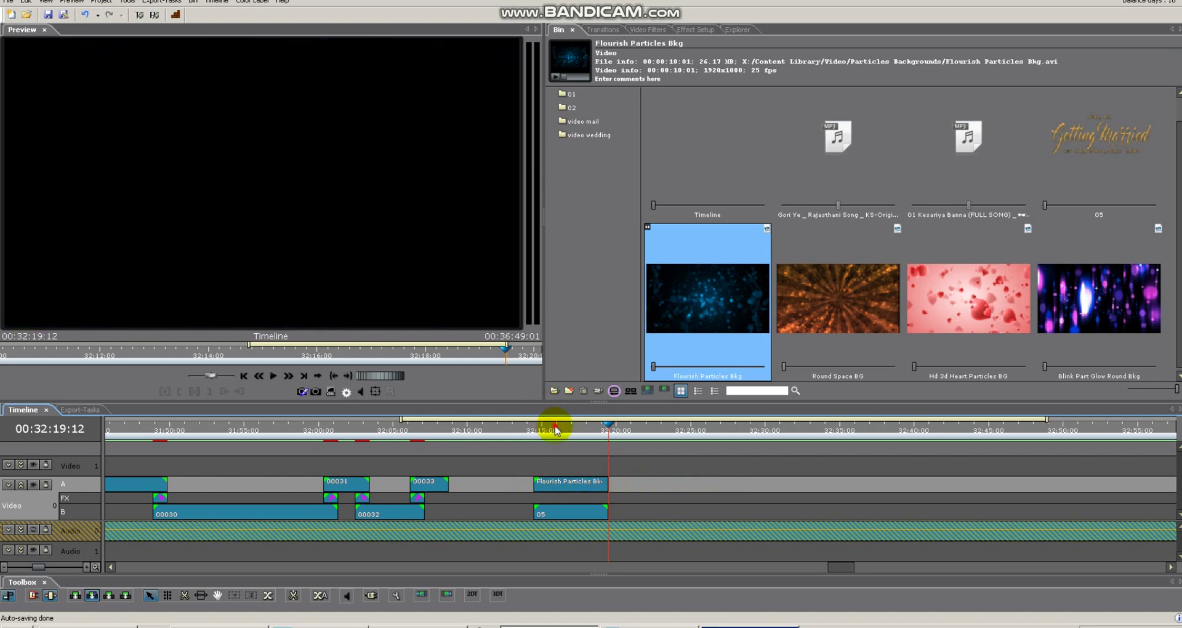
- Apply the Basic/Blend transition on the FX row between the Flourish Particles Bkg clip and title graphic 05
drag(554, 425, 612, 446)
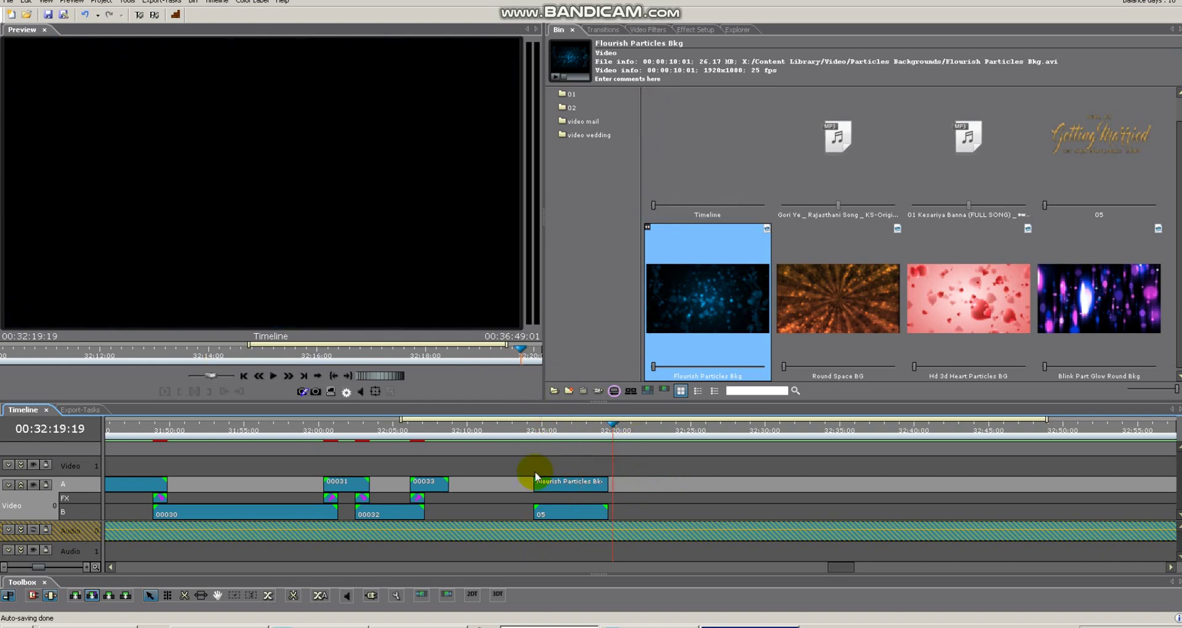
click(565, 427)
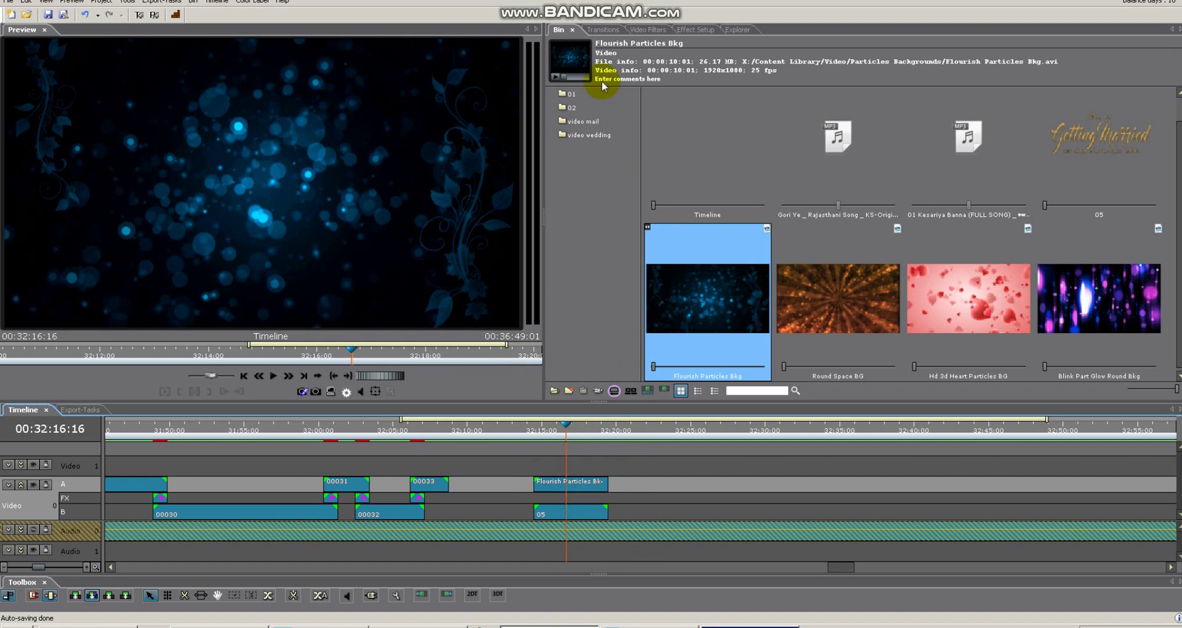
click(609, 29)
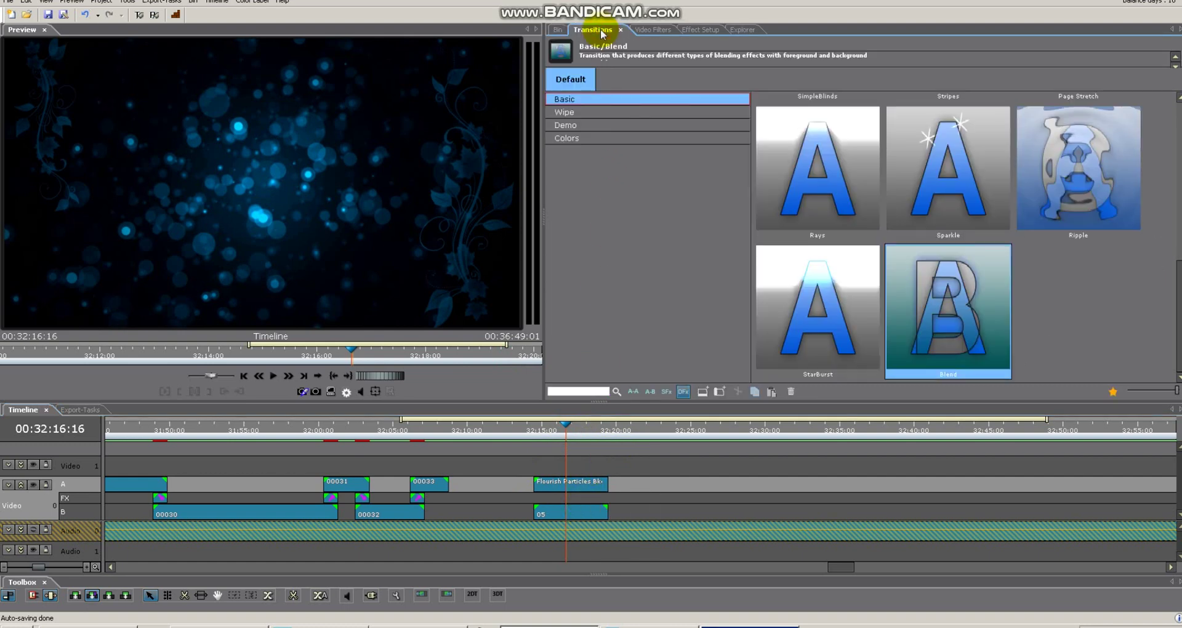
click(570, 101)
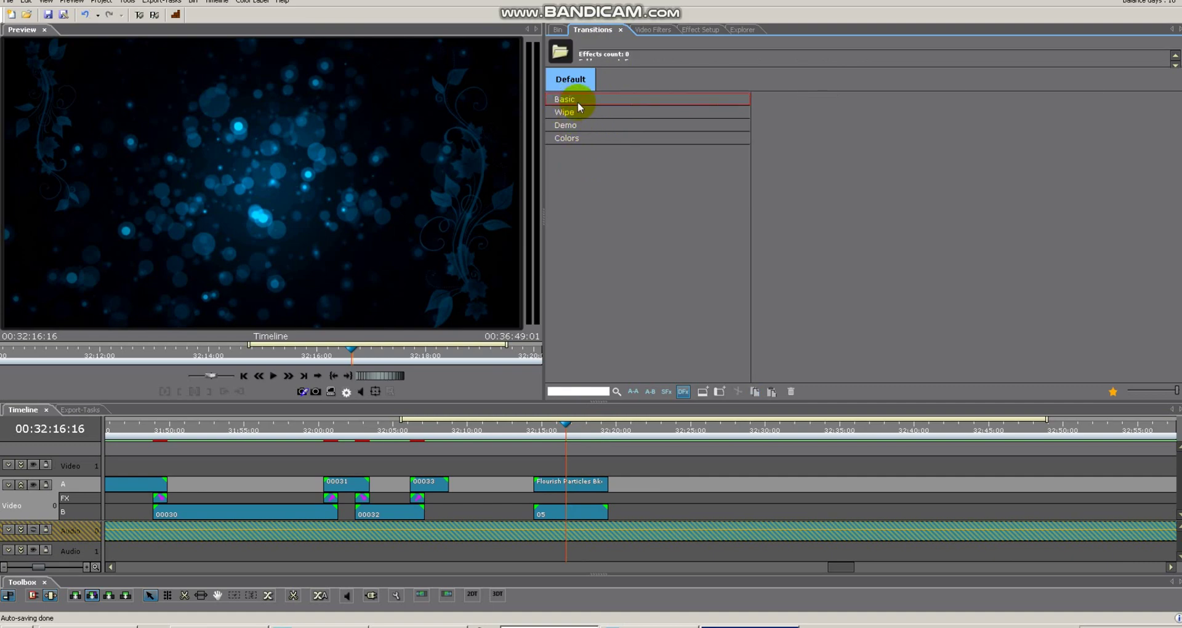
drag(1177, 157, 1165, 311)
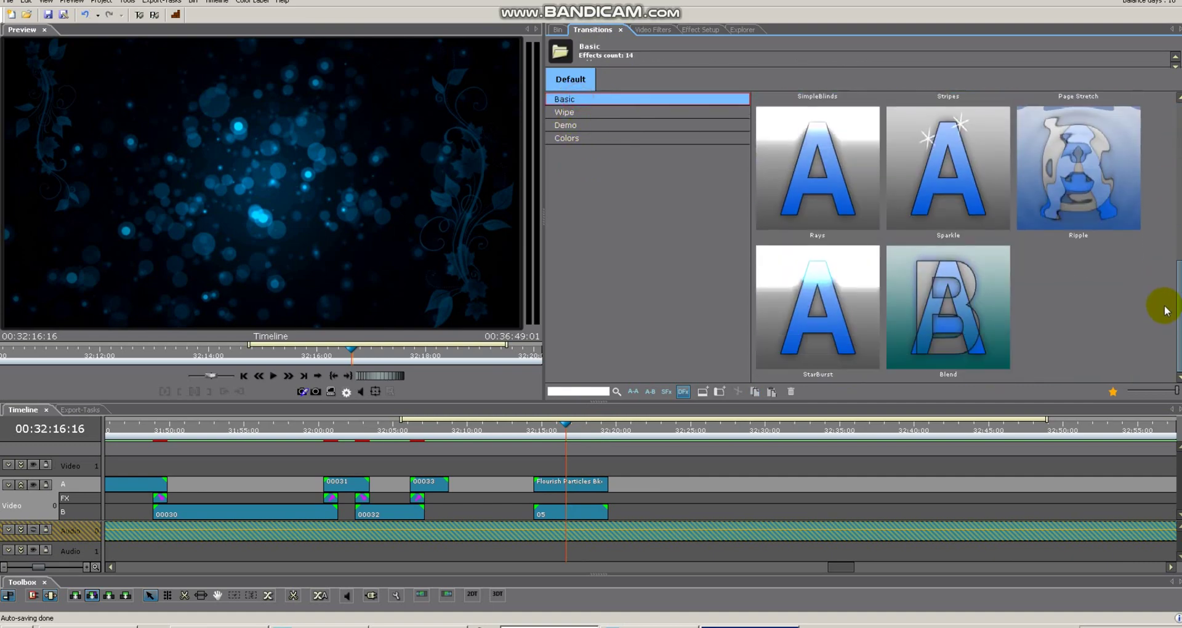
click(958, 317)
drag(953, 346, 563, 498)
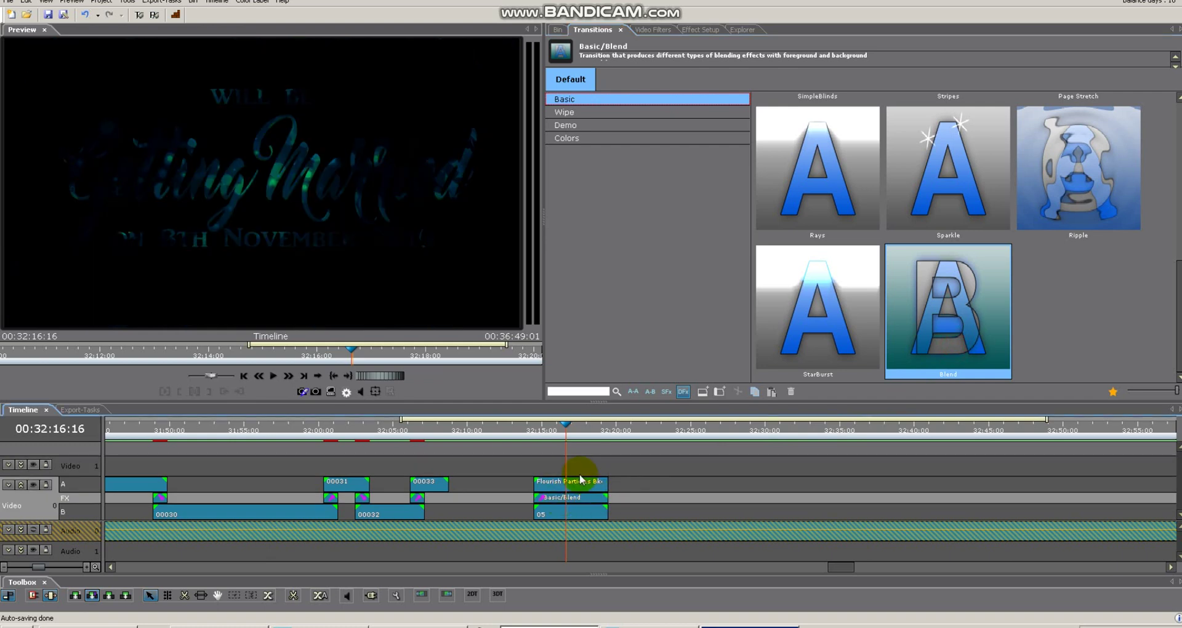
- Scrub through the blended title and open the Basic/Blend effect's detailed parameters
click(543, 429)
drag(543, 429, 557, 437)
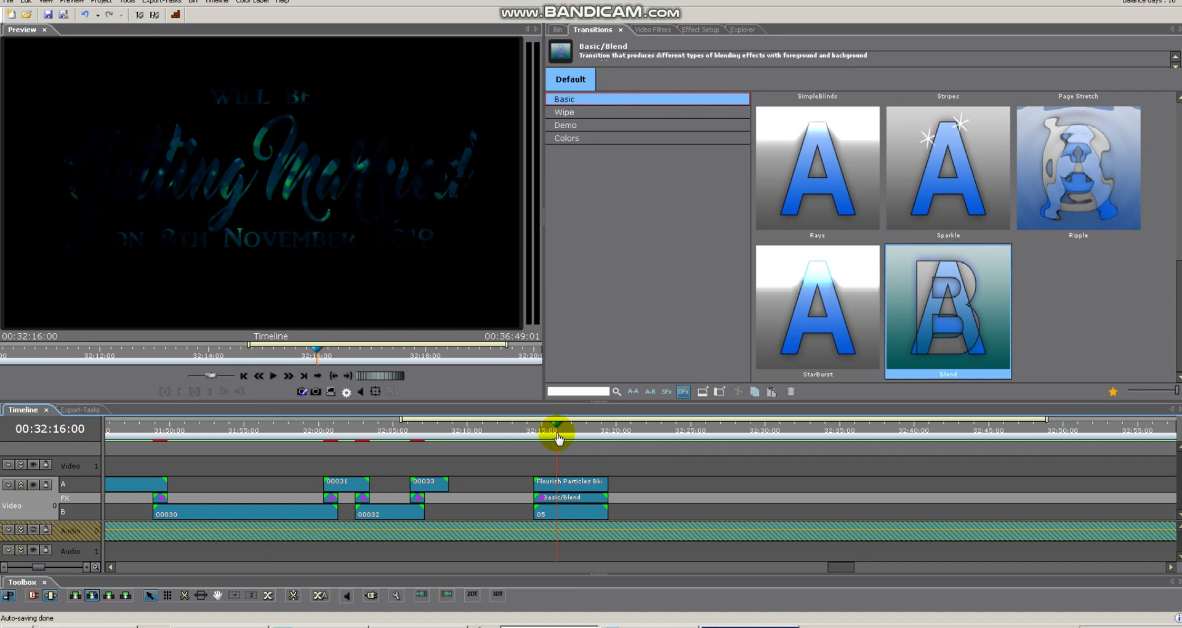
drag(557, 427, 563, 495)
click(564, 496)
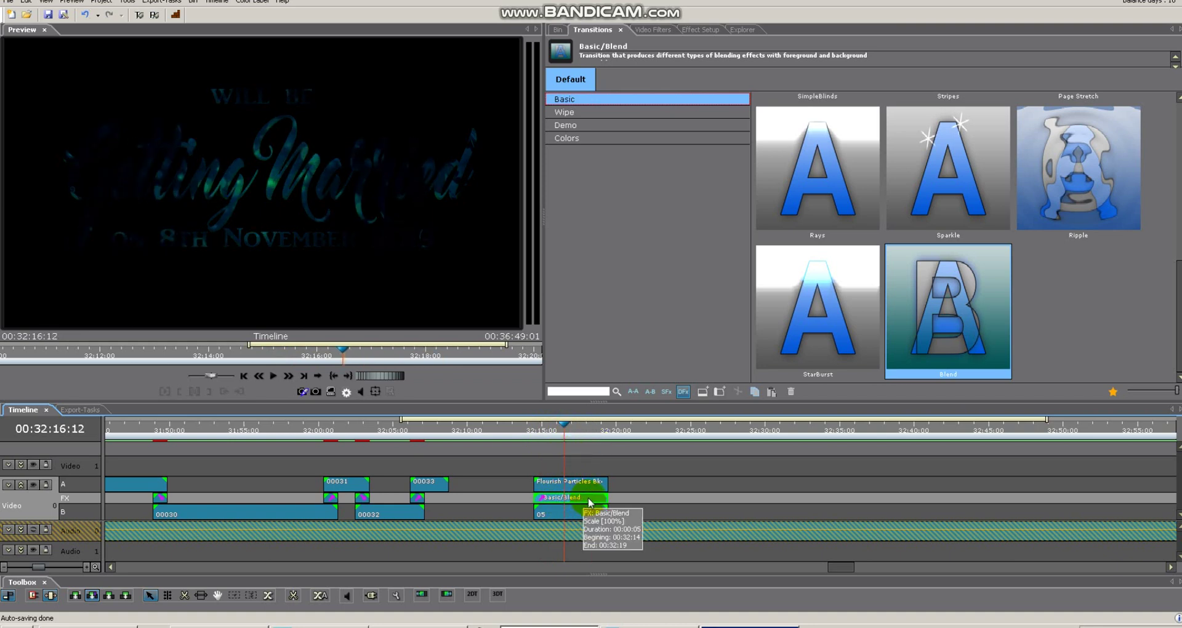
click(699, 30)
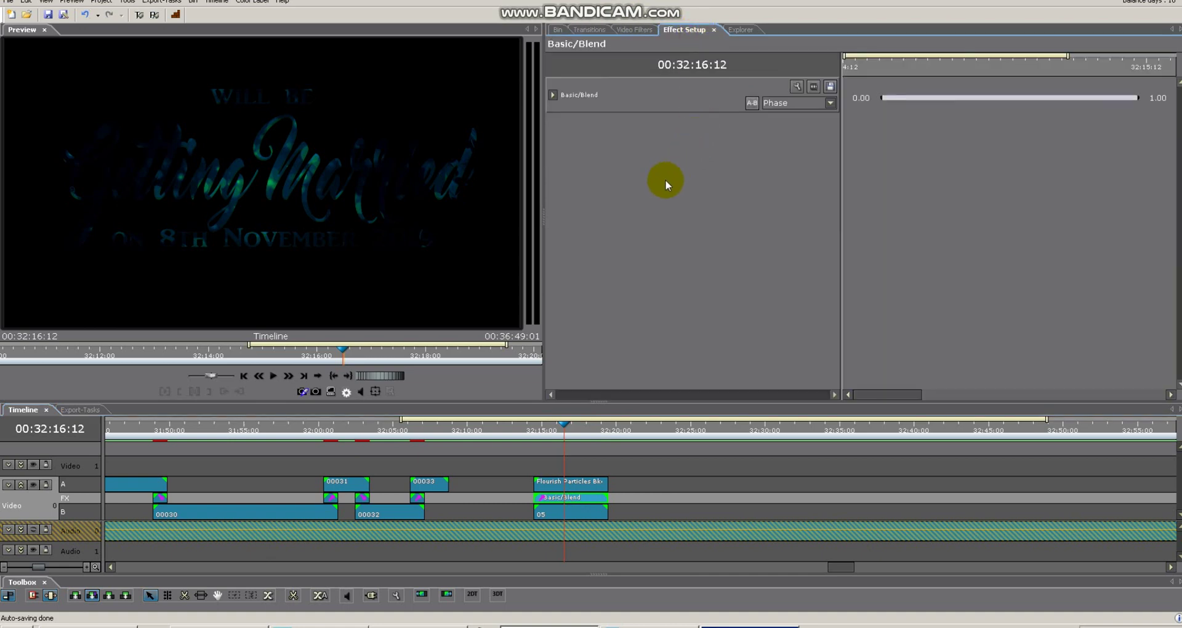
click(552, 95)
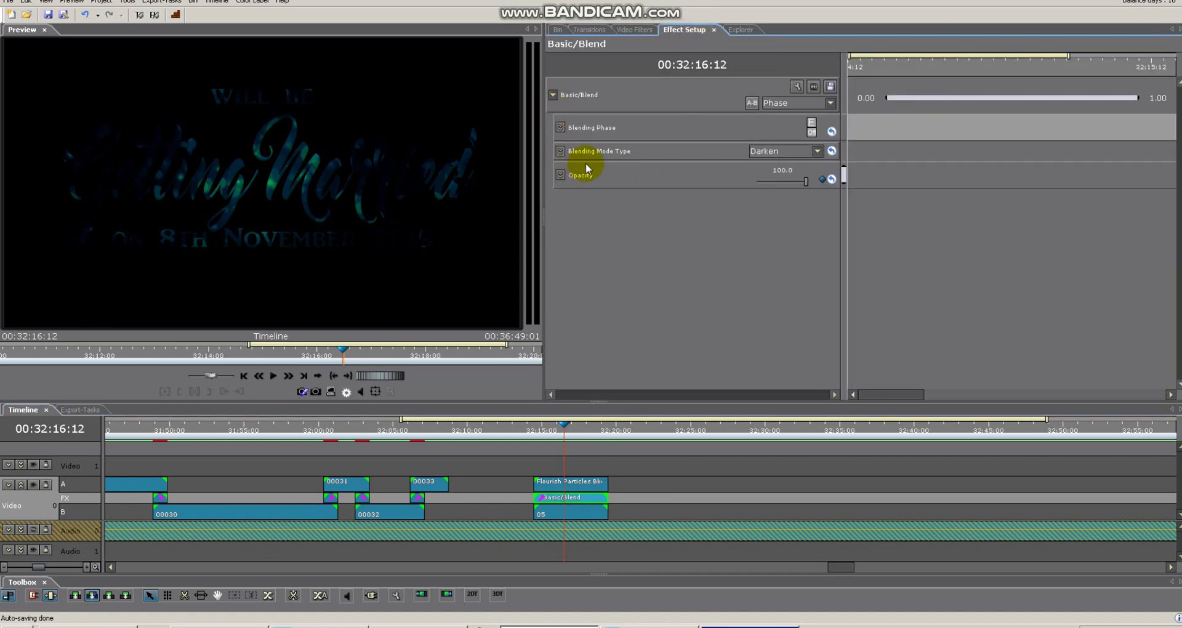
- Set the Basic/Blend effect's Blending Mode Type to Lighten and play the blended title
click(808, 151)
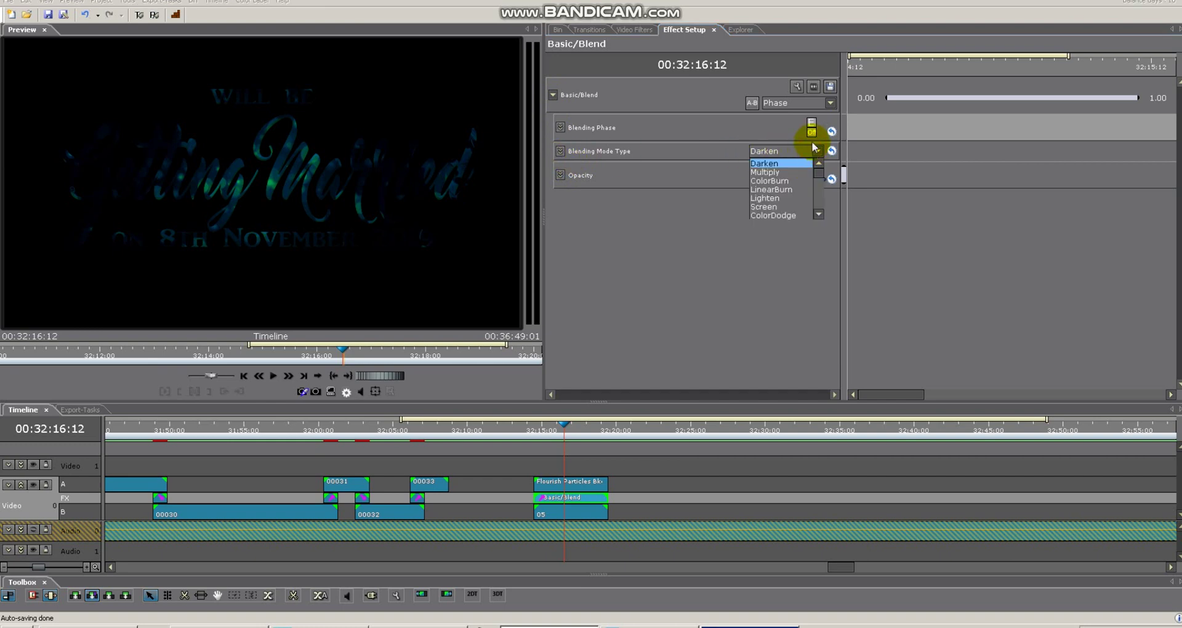
click(781, 198)
click(544, 429)
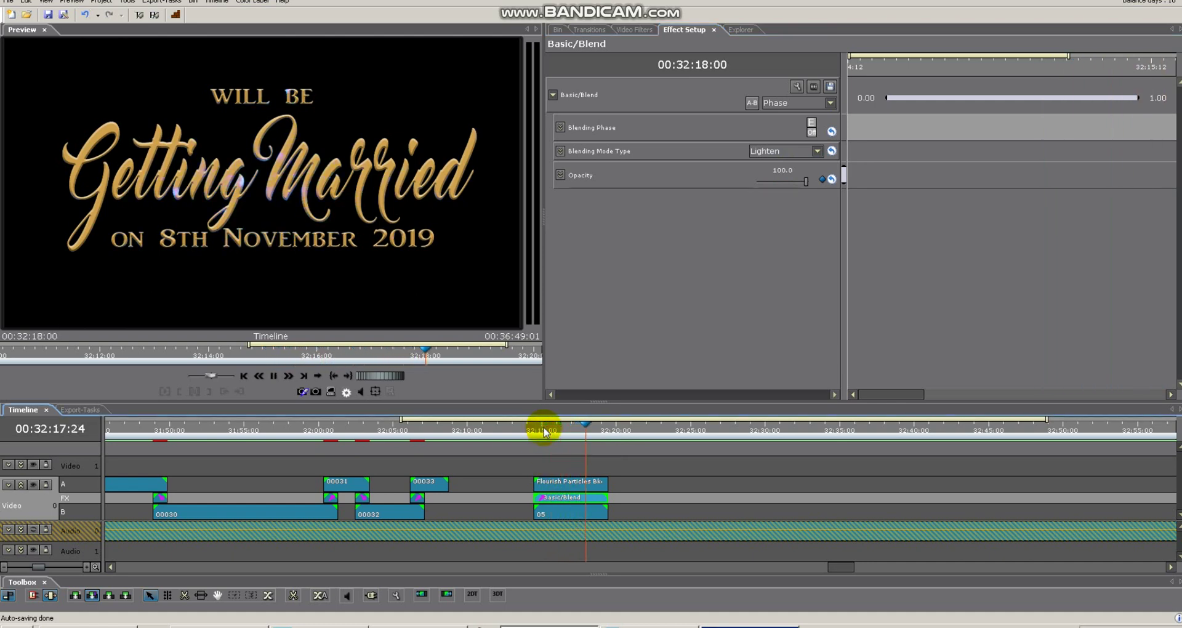
key(space)
- Set the Basic/Blend effect's Blending Mode Type to Screen and play the blended title
click(808, 154)
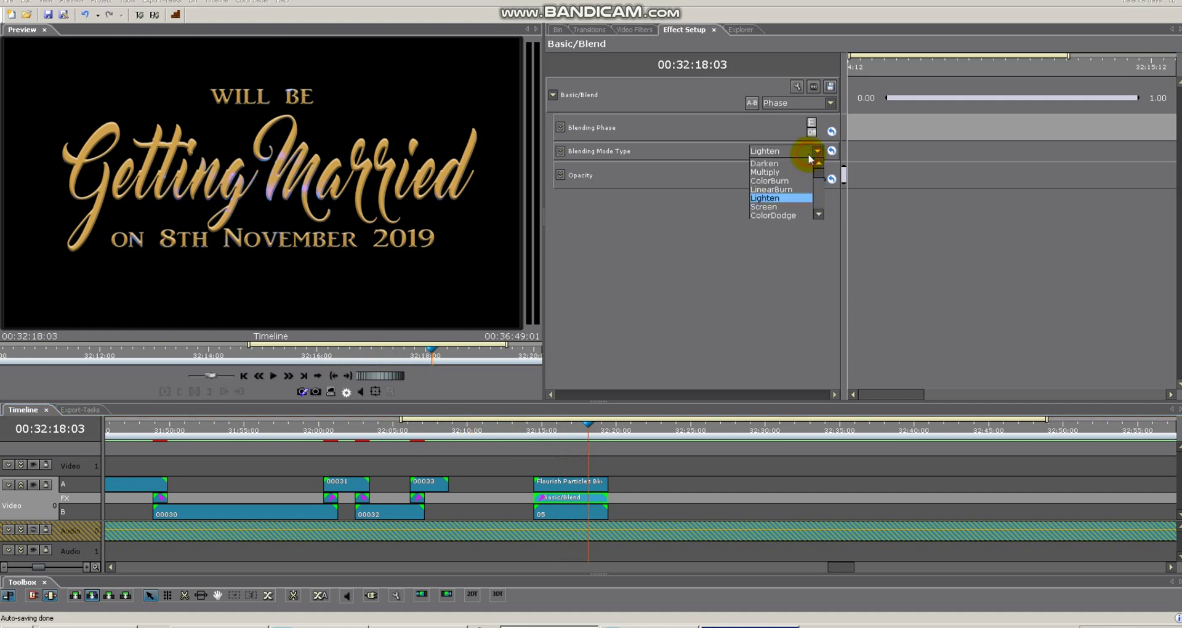
click(788, 205)
click(543, 429)
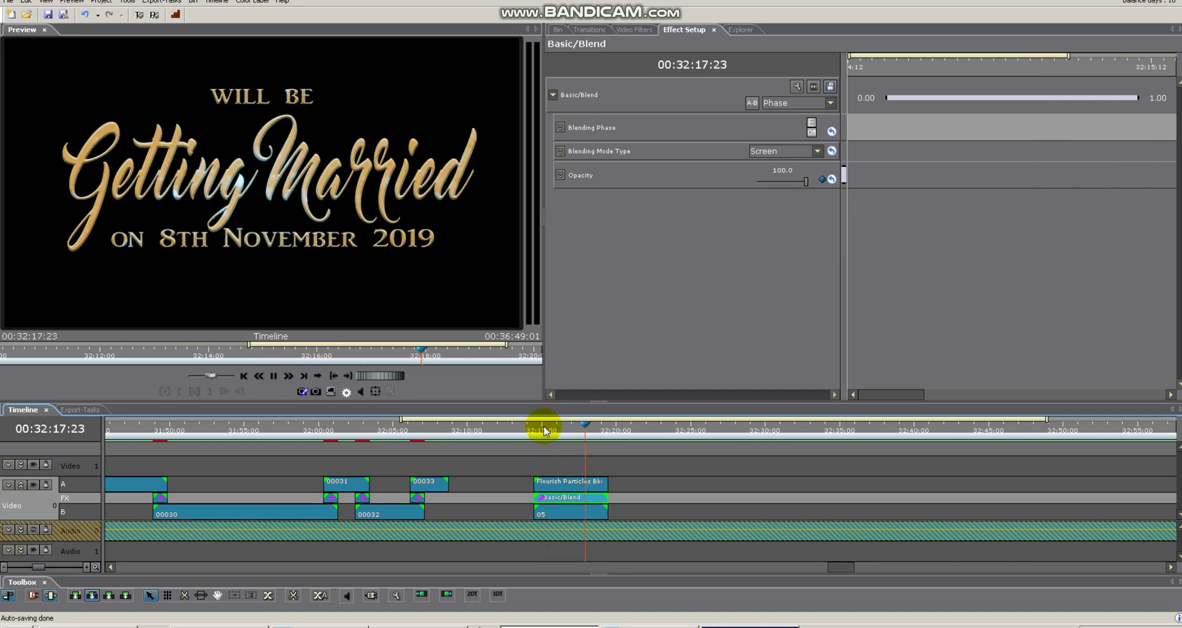
key(space)
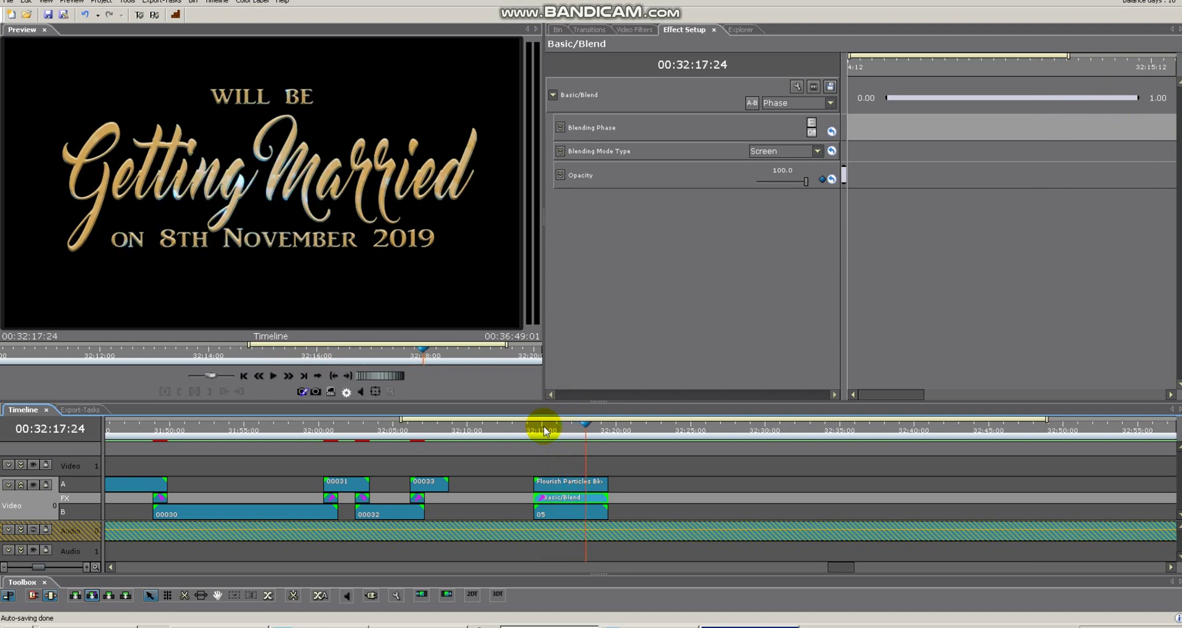
- Replace the Flourish Particles Bkg clip above title graphic 05 with Round Space BG, using Shrink, and play the result
click(563, 32)
click(838, 302)
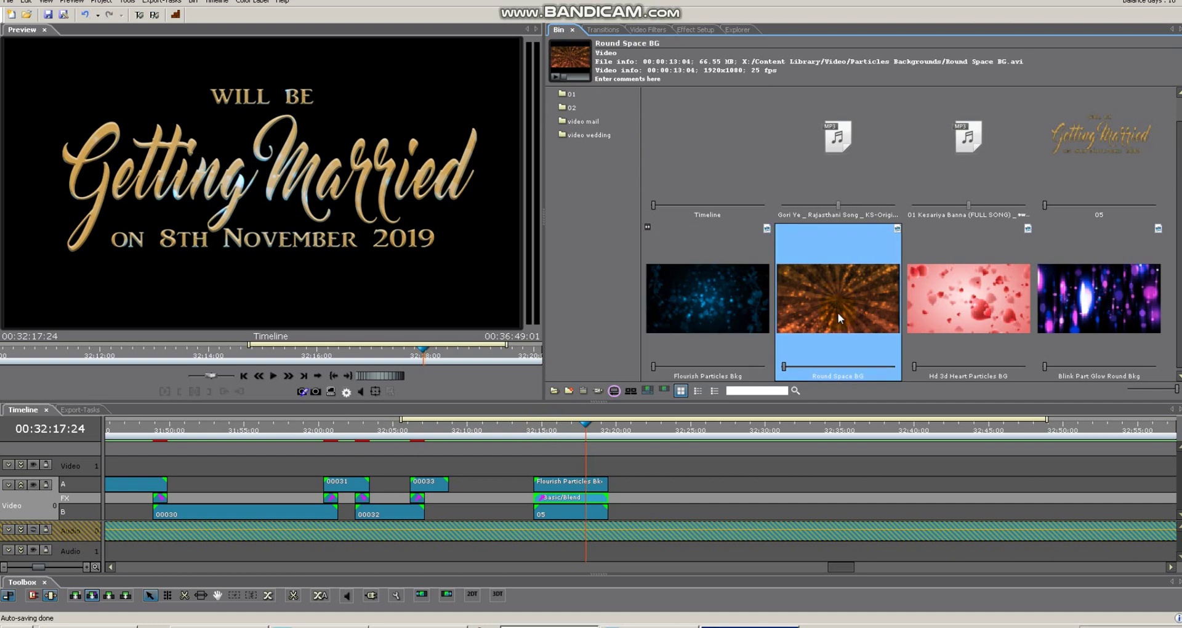
drag(836, 293, 539, 490)
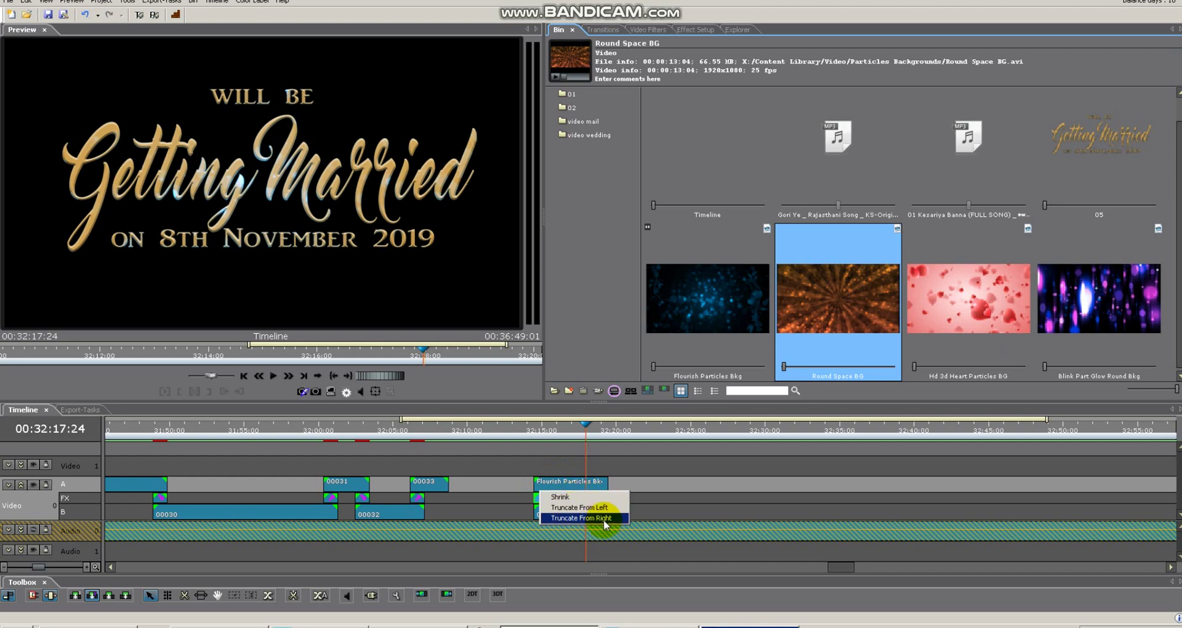
click(570, 497)
click(541, 430)
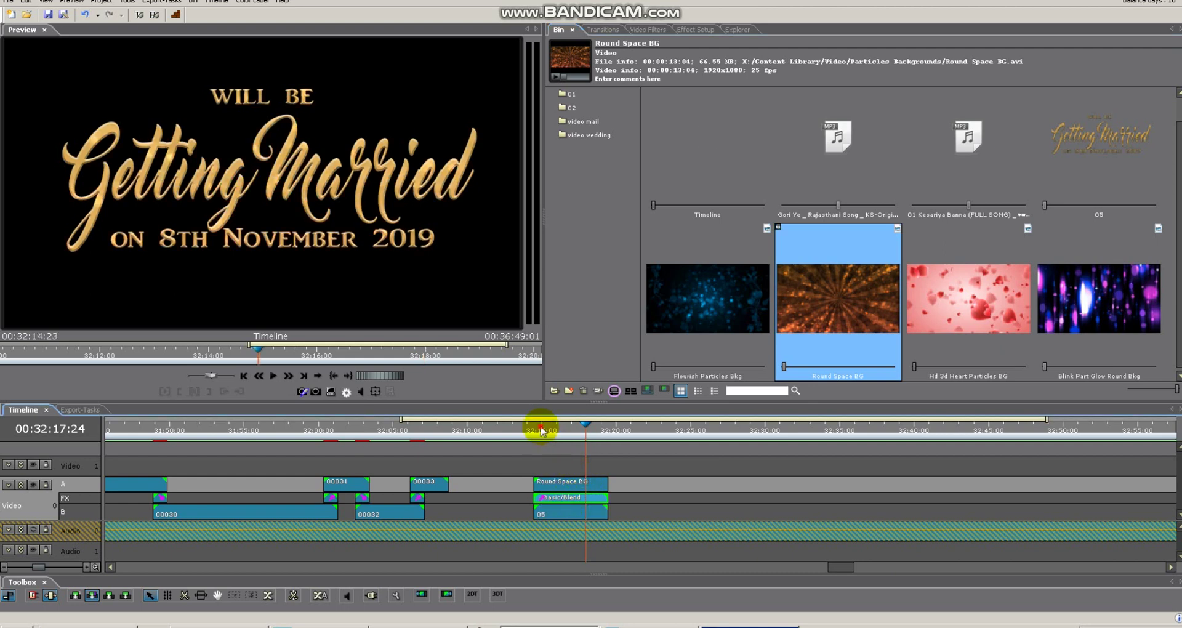
key(space)
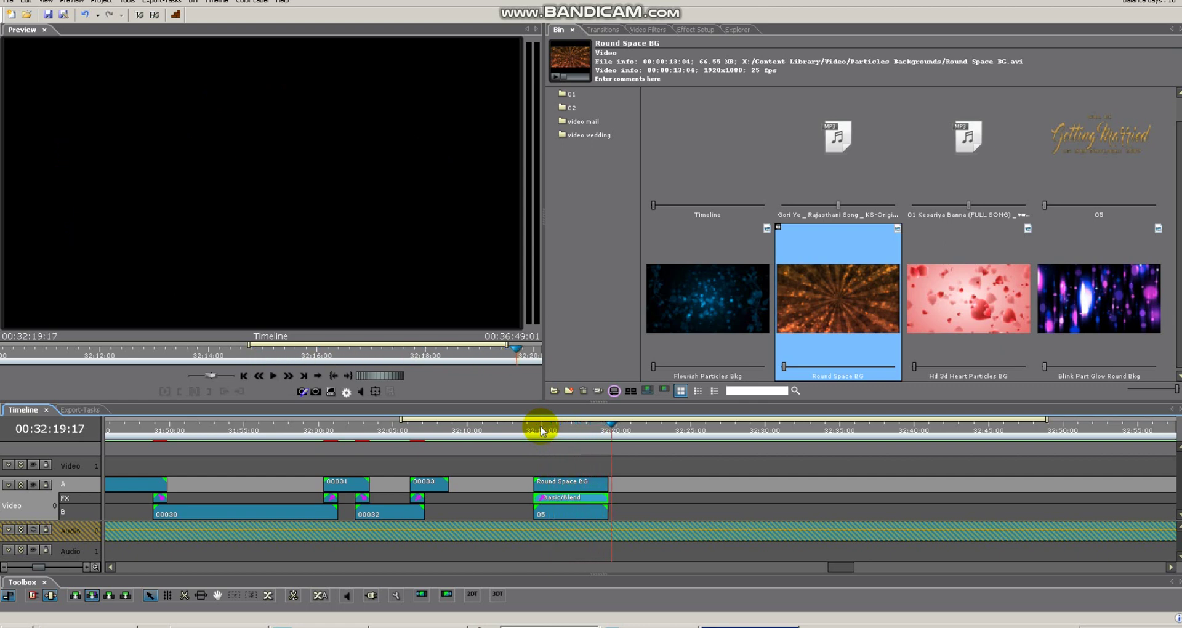
- Open the Basic/Blend effect's detailed parameters for the Round Space BG title and set its Blending Mode Type to Lighten
click(540, 431)
click(562, 496)
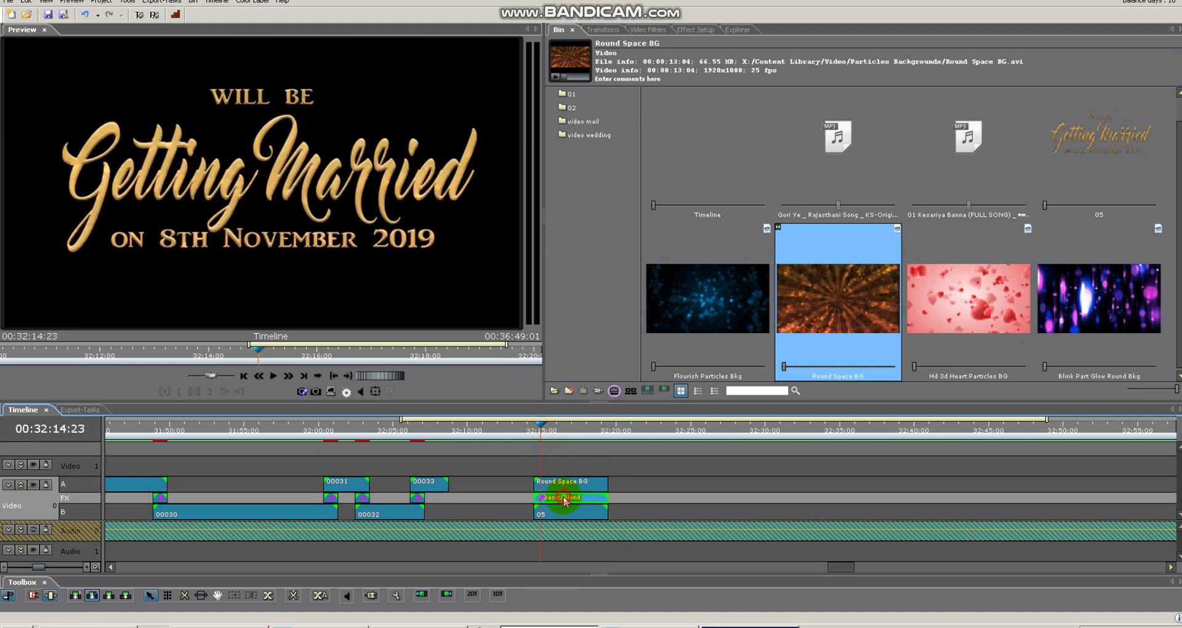
click(684, 30)
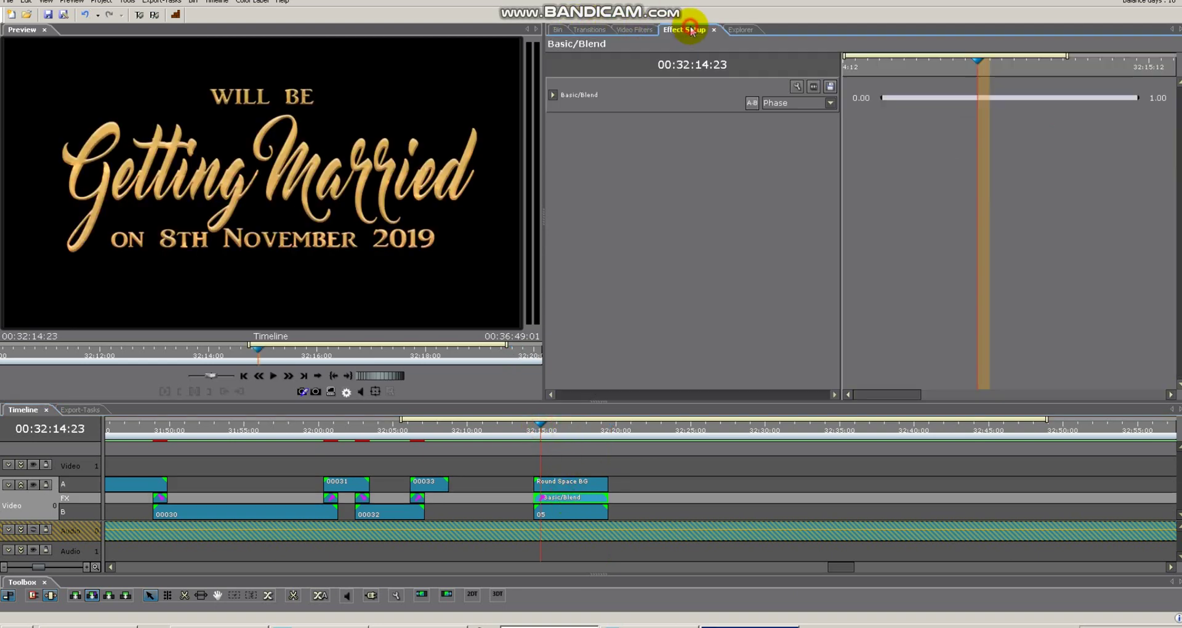
click(553, 95)
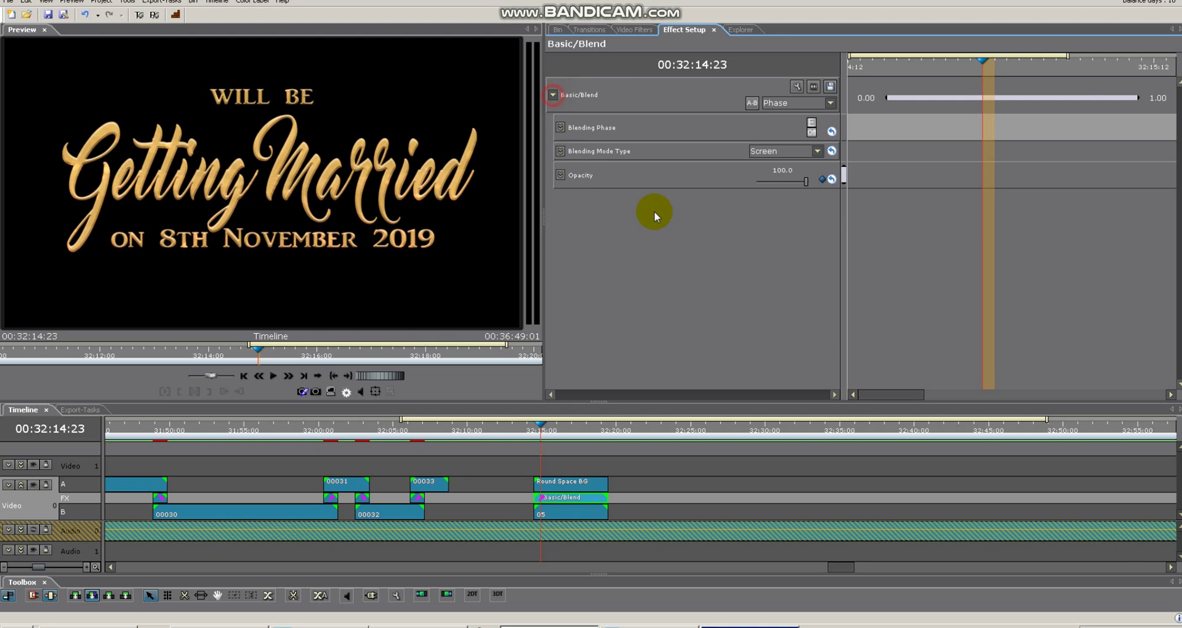
click(817, 151)
click(780, 197)
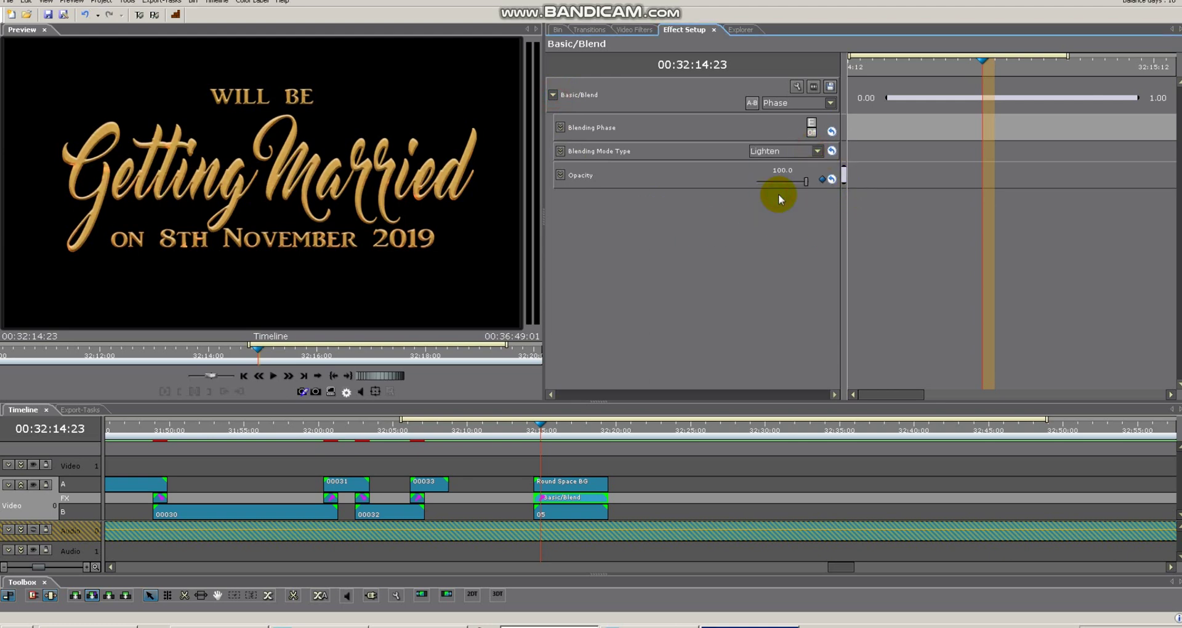
- Set the Basic/Blend effect's Blending Mode Type to Reflect and play the Round Space BG title
click(807, 152)
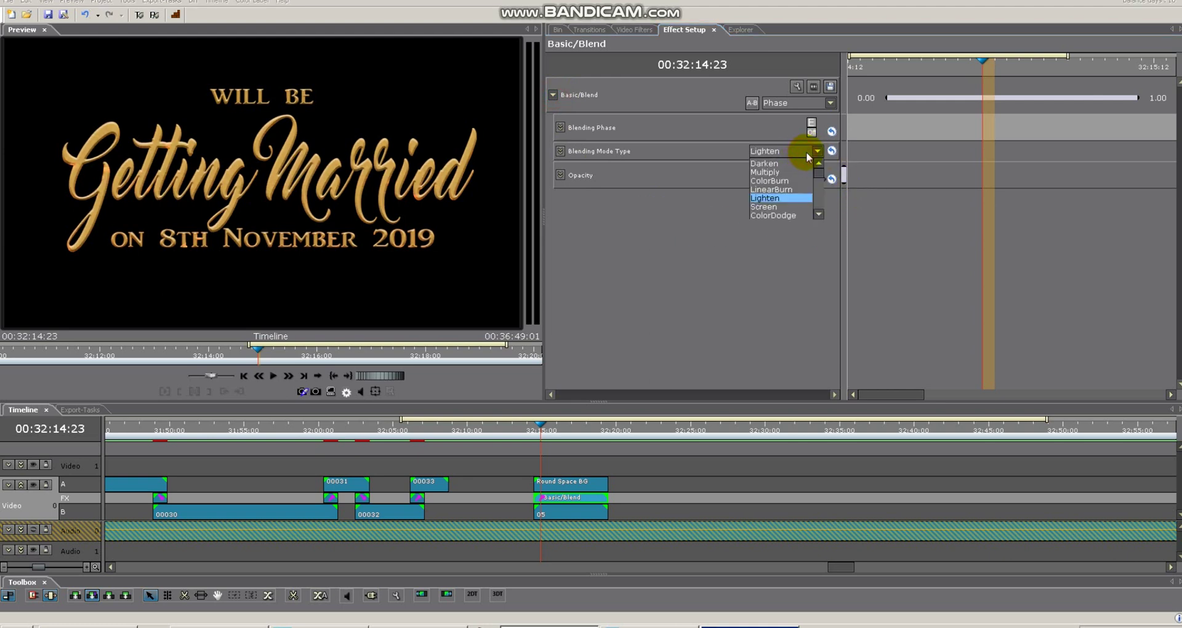
drag(818, 174, 806, 203)
click(804, 198)
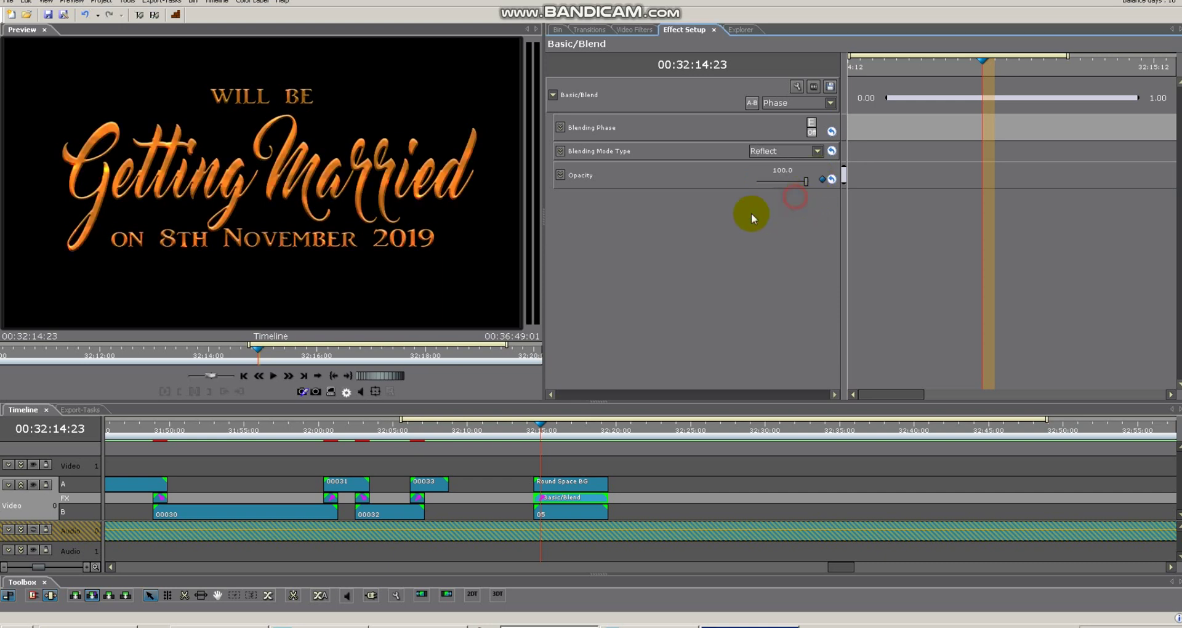
click(548, 427)
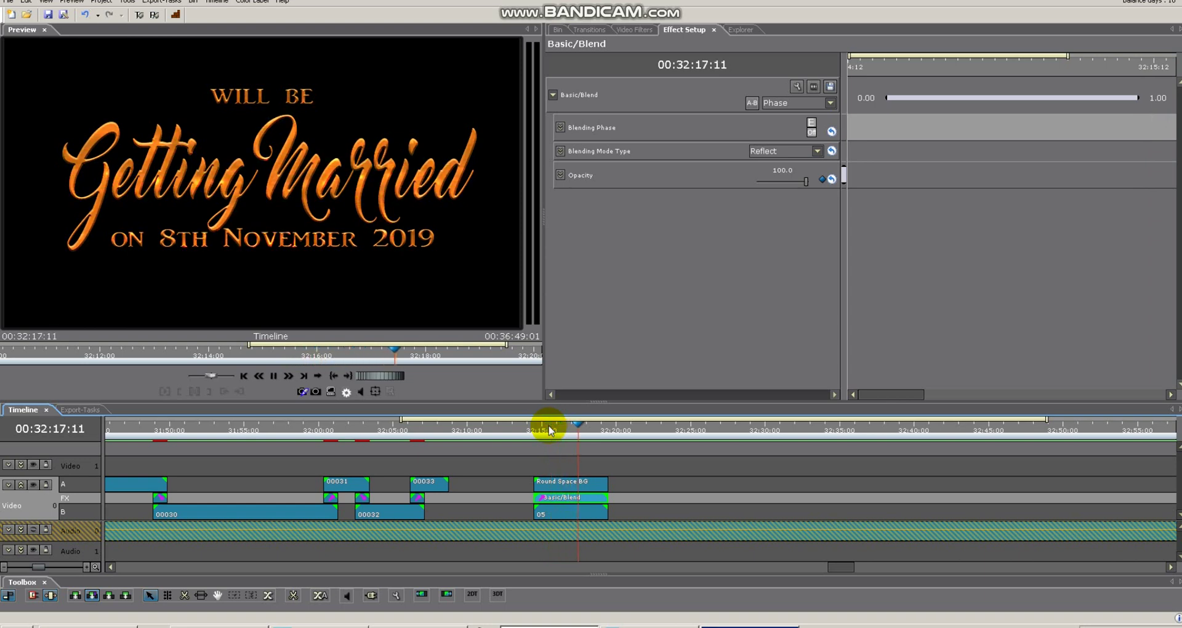
key(space)
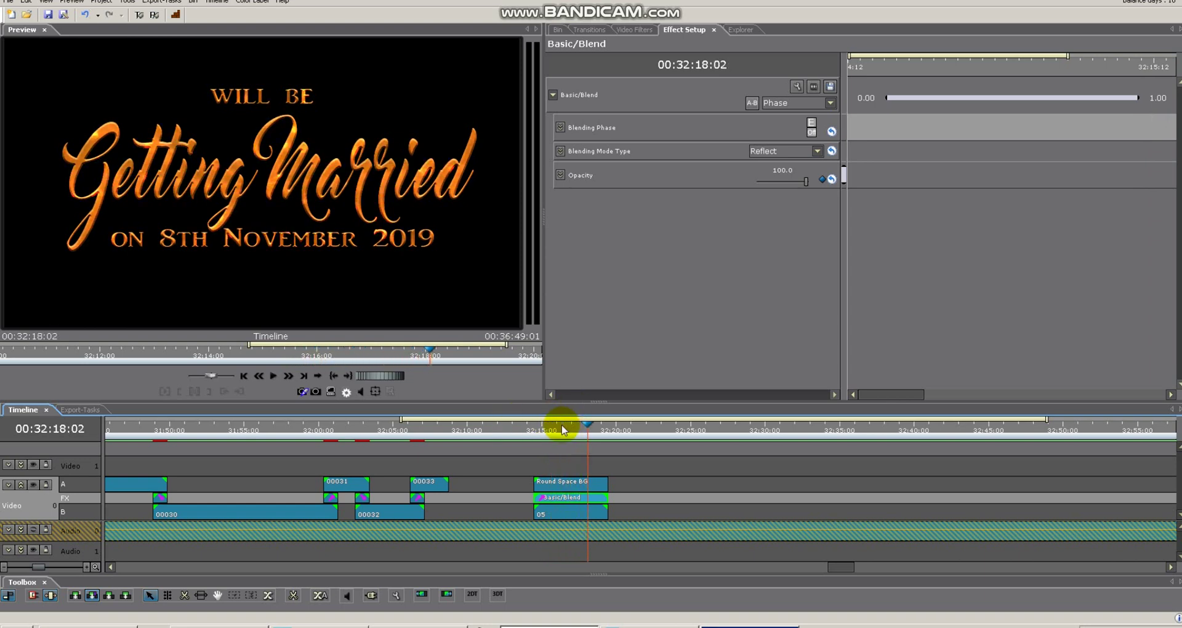
click(552, 431)
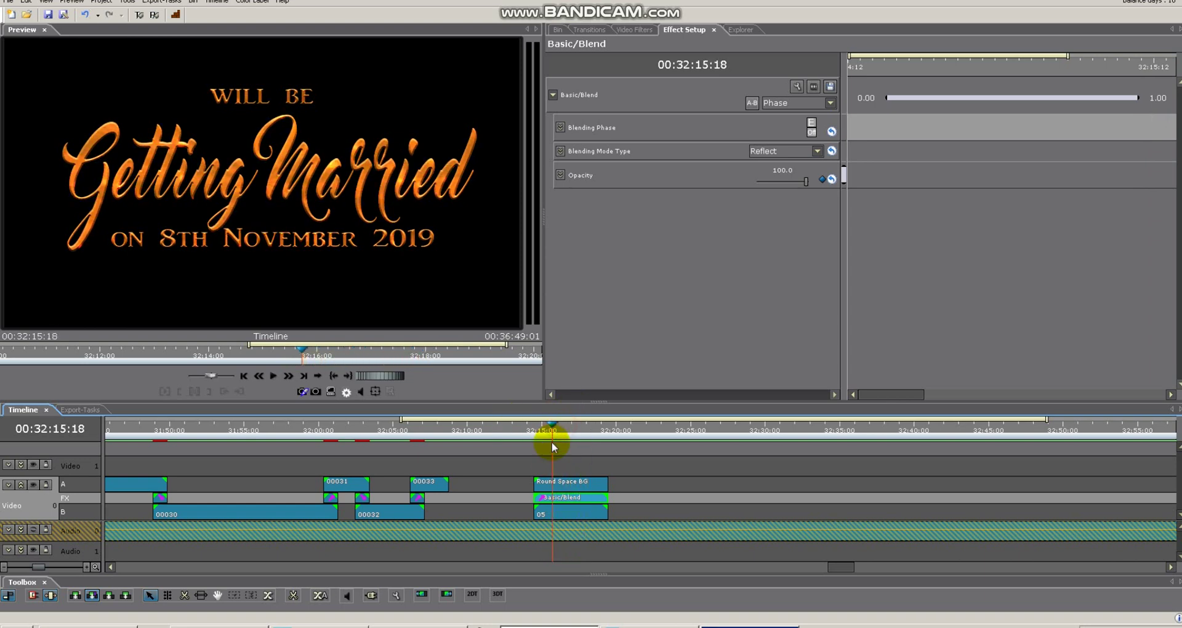
- Change the Round Space BG title's Blending Mode Type back to Lighten and play the blended section
click(817, 151)
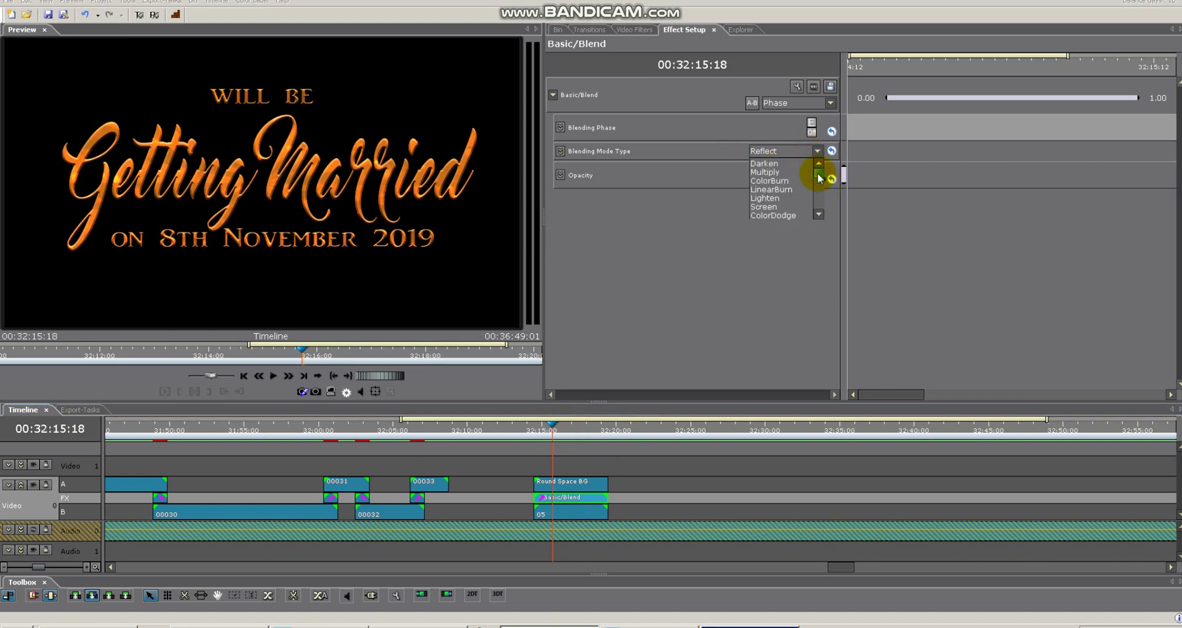
click(763, 198)
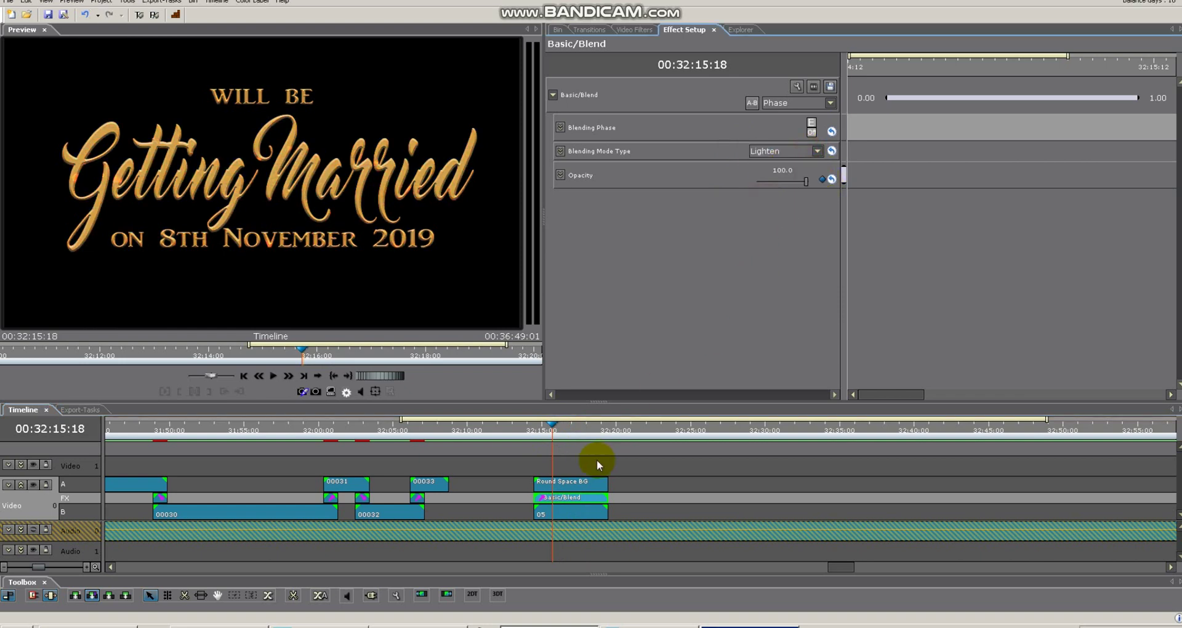
key(space)
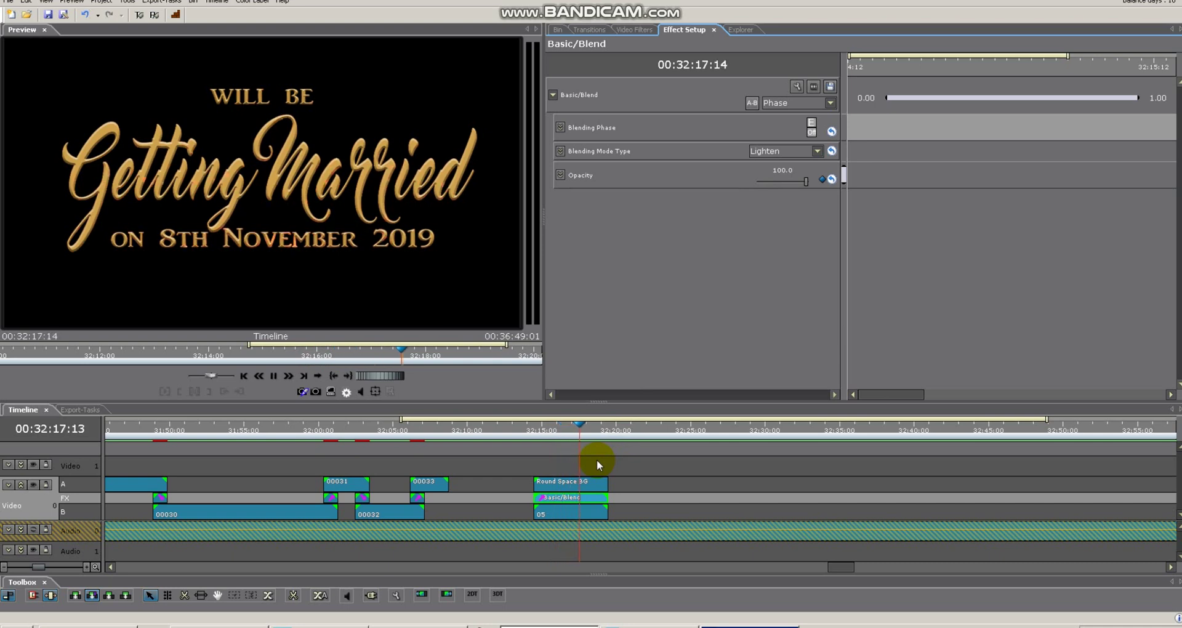
key(space)
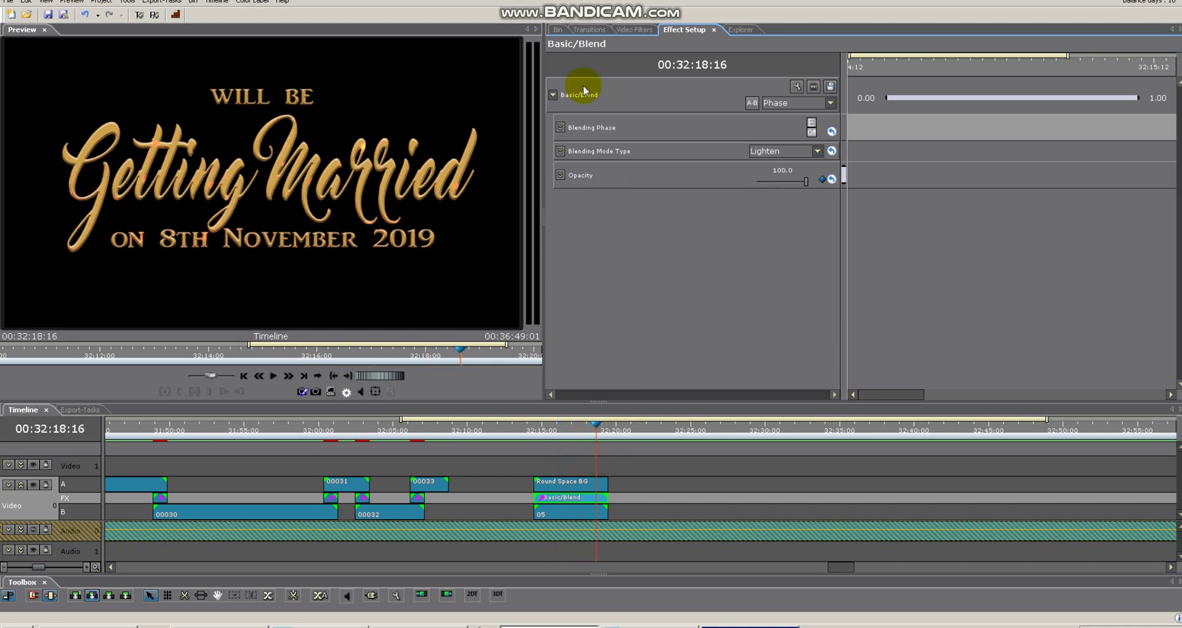
- Replace the Round Space BG clip above title graphic 05 with Blink Part Glow Round Bkg from the bin, using Loop
click(557, 30)
click(1070, 298)
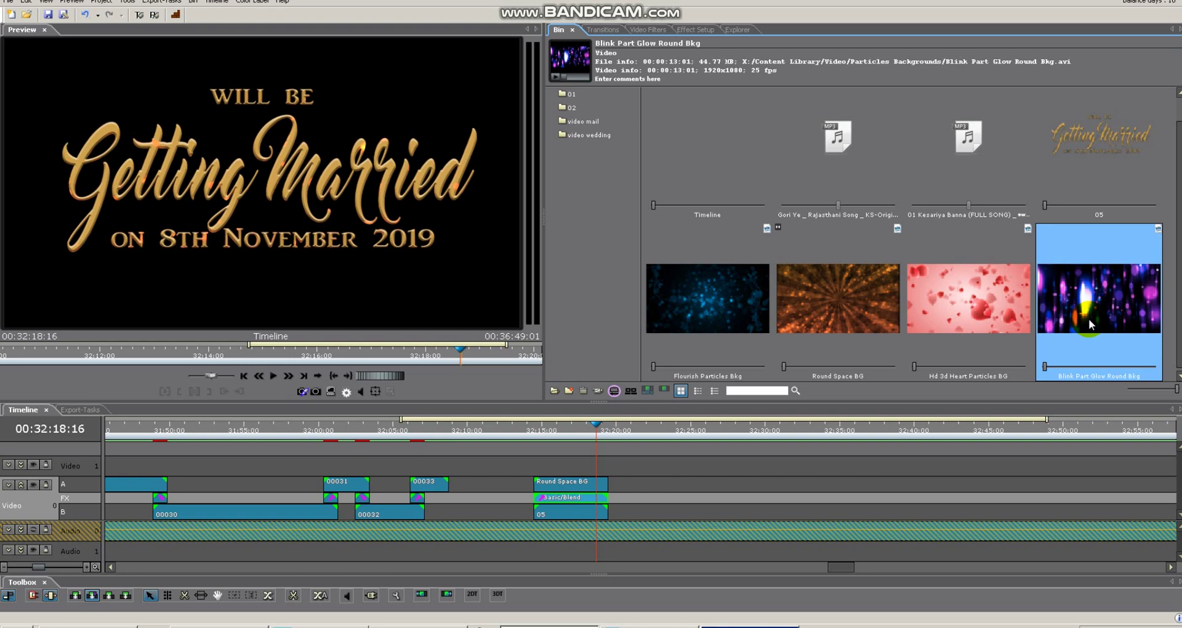
drag(1091, 324, 542, 487)
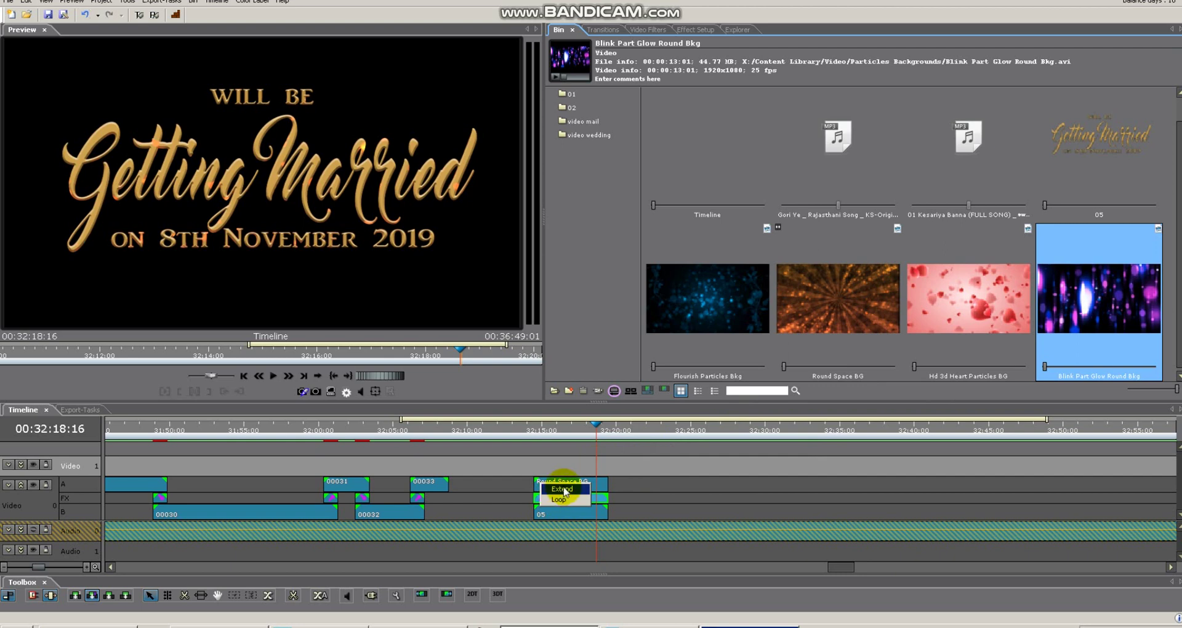
click(570, 506)
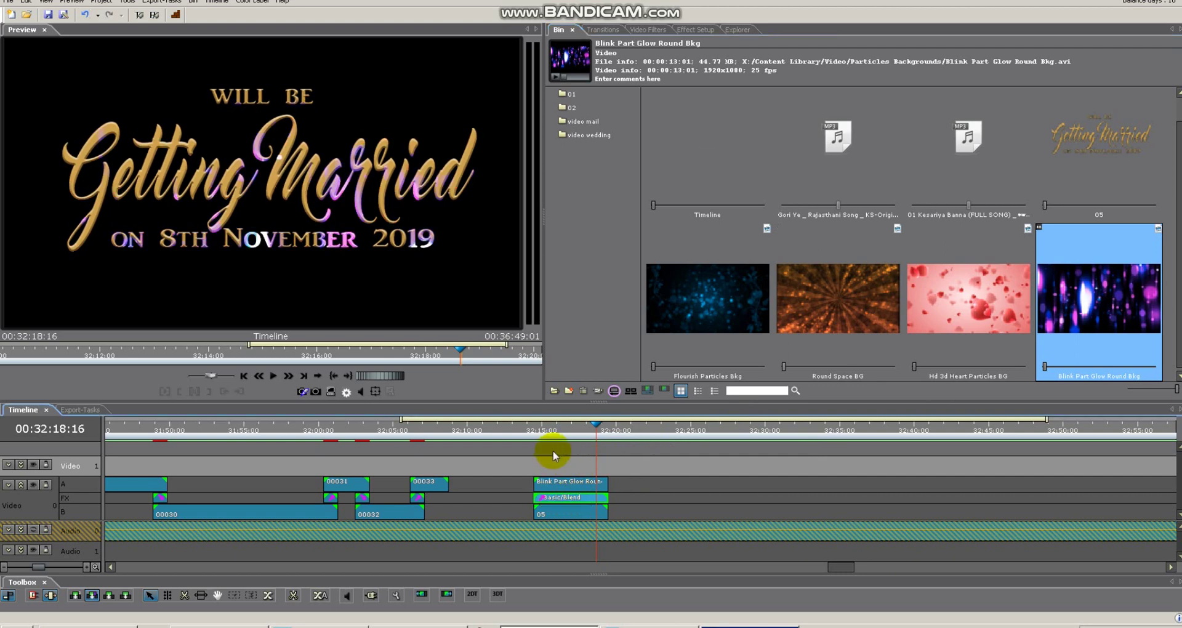
- Play the title with the Blink Part Glow Round Bkg background and open the Basic/Blend effect's detailed parameters
click(539, 431)
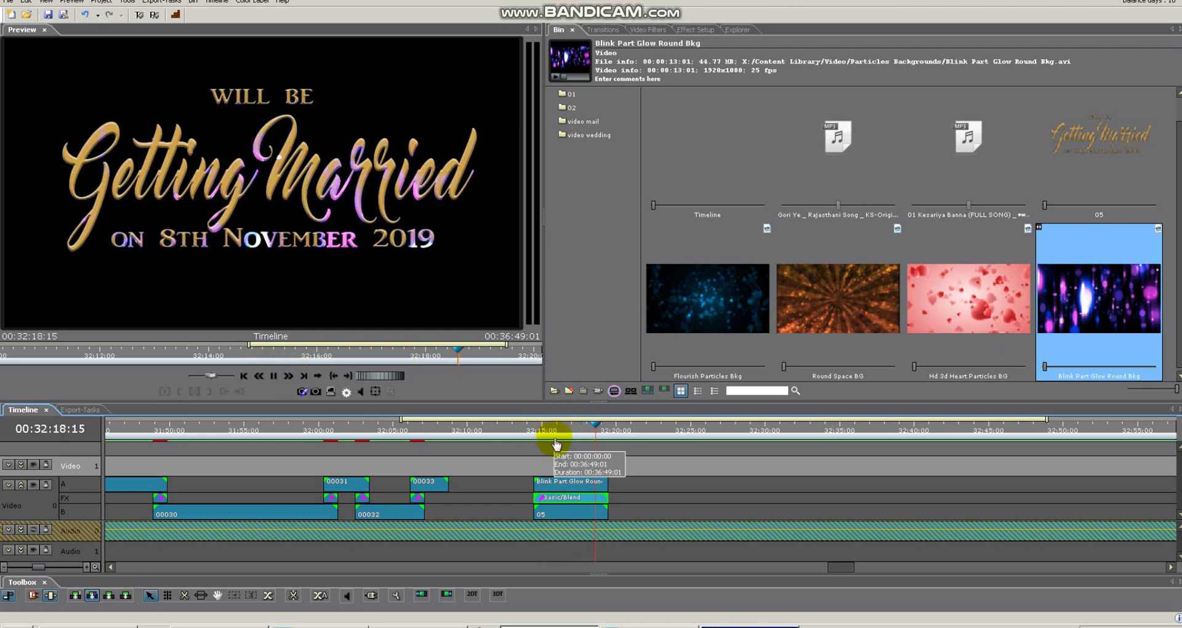
key(space)
click(560, 430)
click(570, 501)
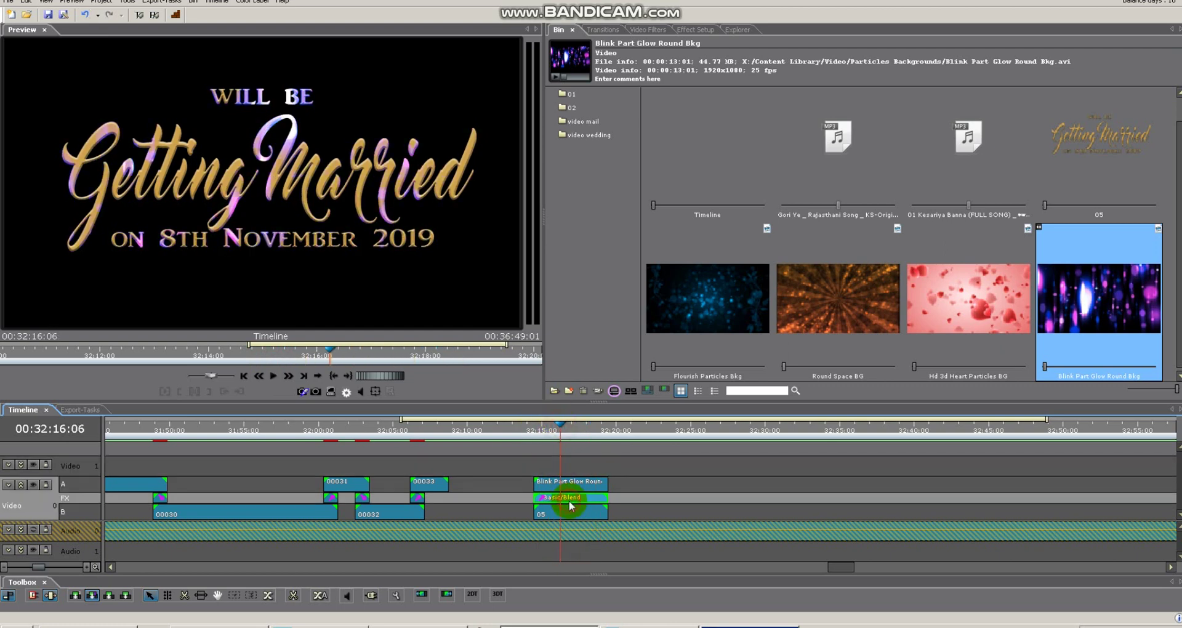
click(684, 29)
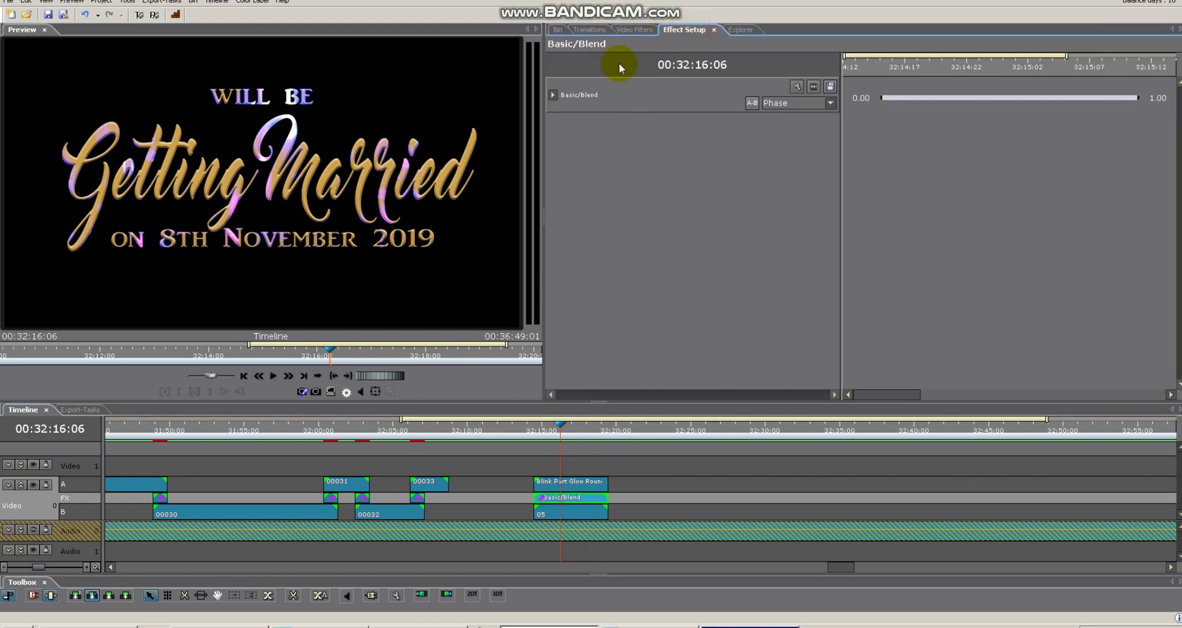
click(553, 95)
- Try the Saturation blending mode on the Blink Part Glow title, followed by Screen
click(817, 151)
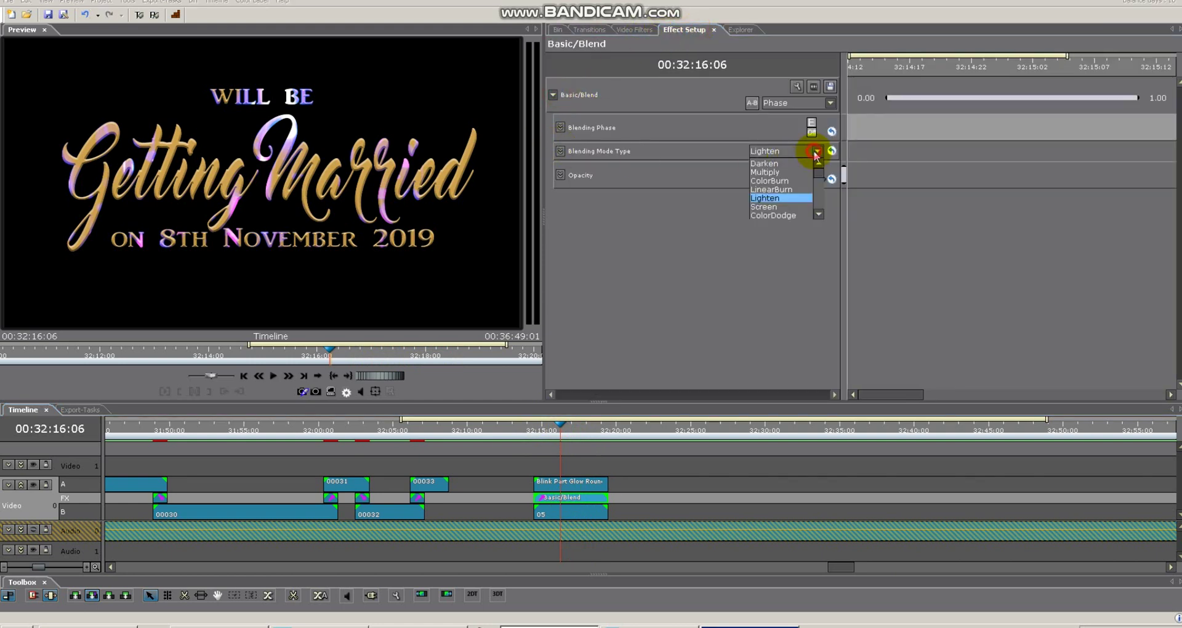
drag(824, 180, 818, 204)
click(791, 209)
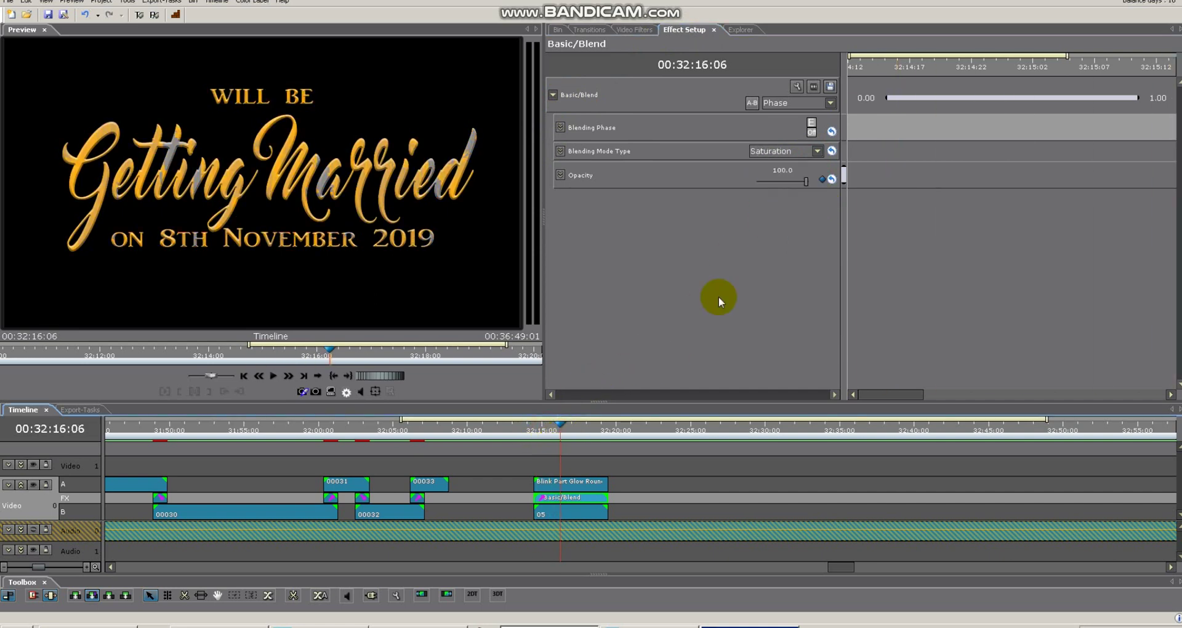
click(815, 152)
click(774, 206)
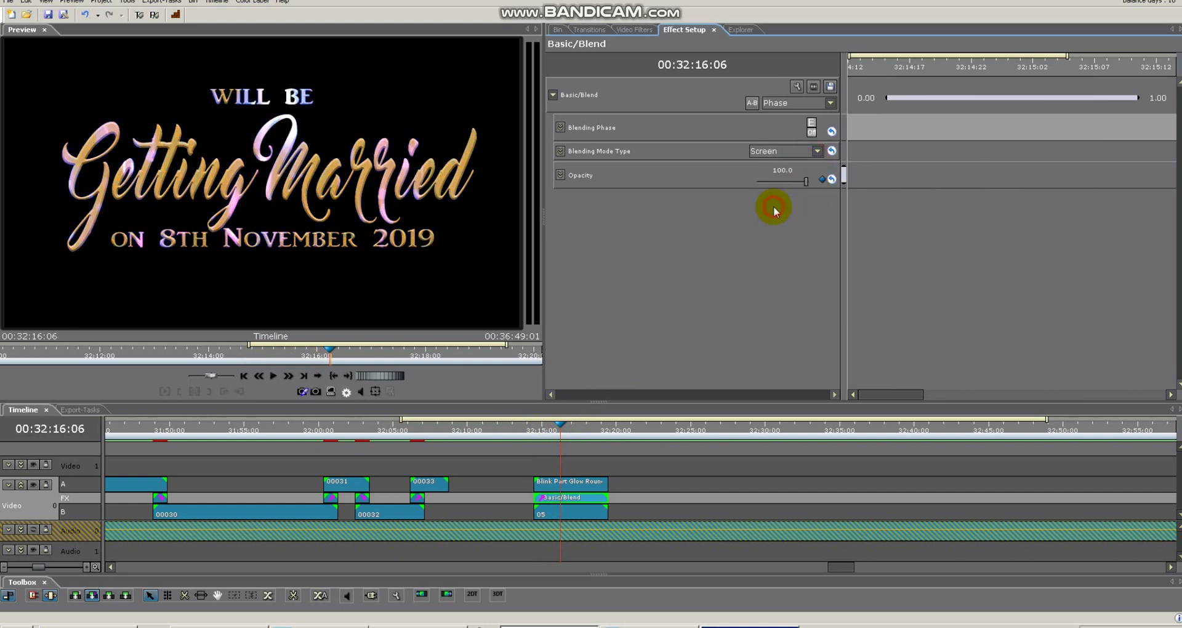
- Set the Blink Part Glow title's Blending Mode Type to Lighten and play it from near its start
click(804, 154)
click(769, 201)
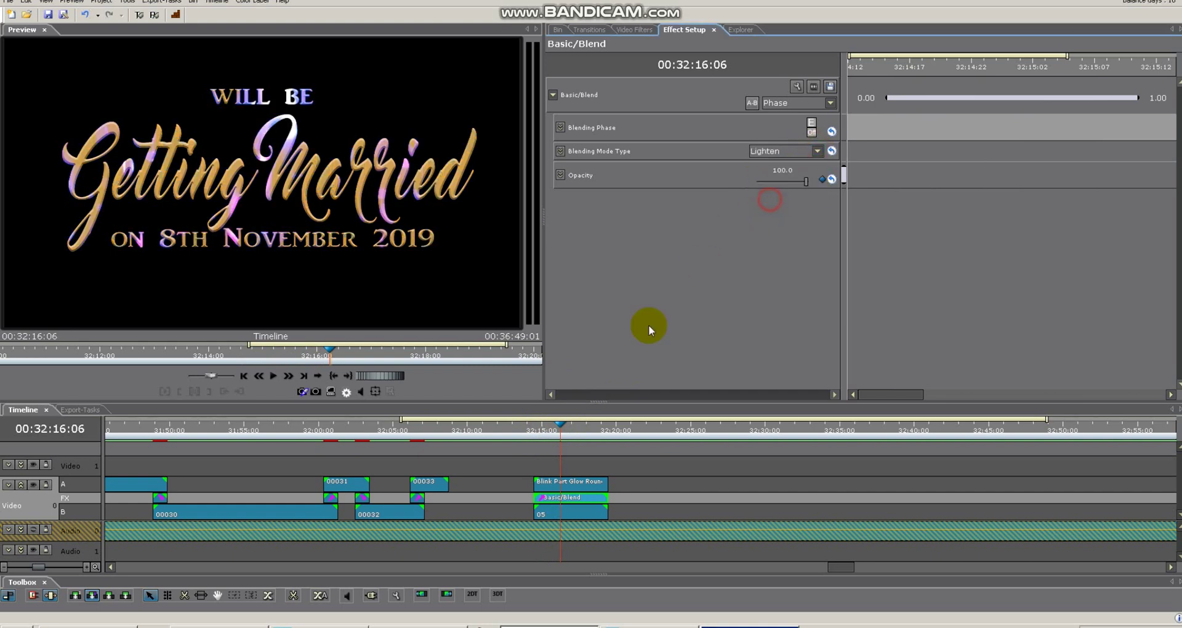
drag(552, 431, 538, 431)
key(space)
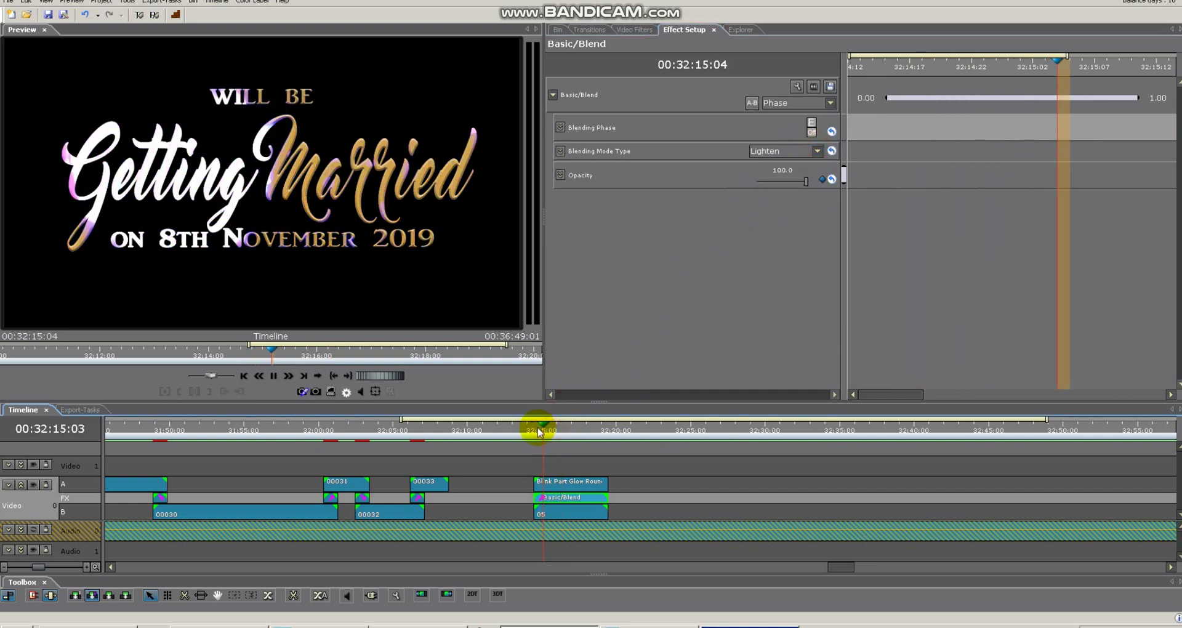
key(space)
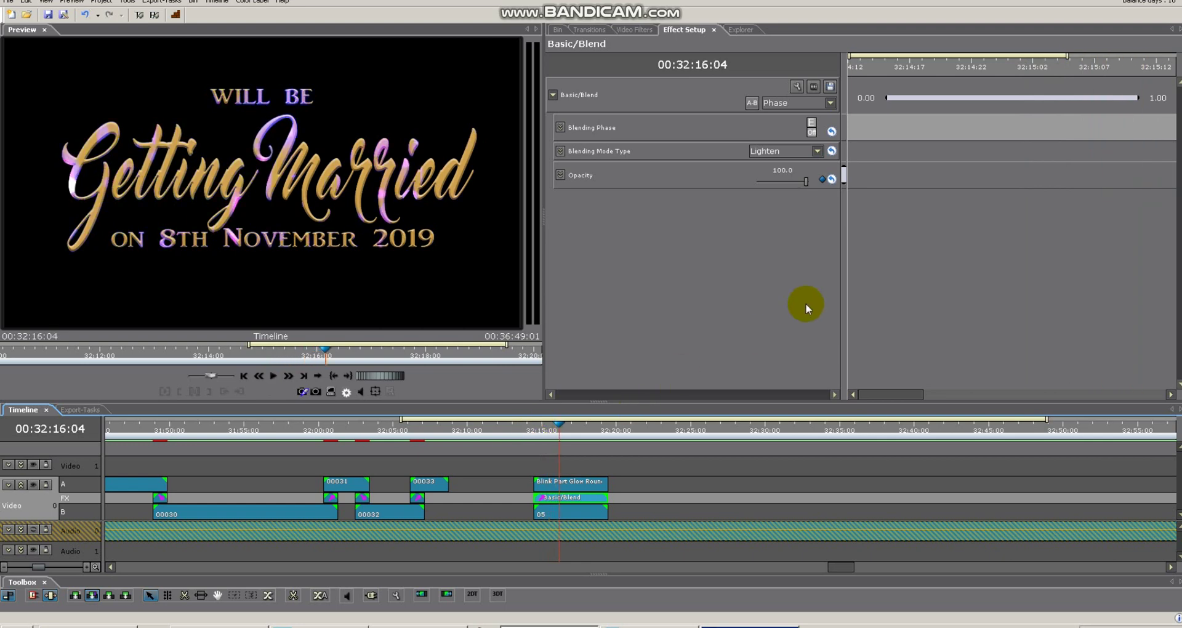
- Set the Basic/Blend effect's Blending Mode Type to LinearLight, play the title, and return to about 00:32:16:14
click(817, 150)
scroll(820, 185, down, 2)
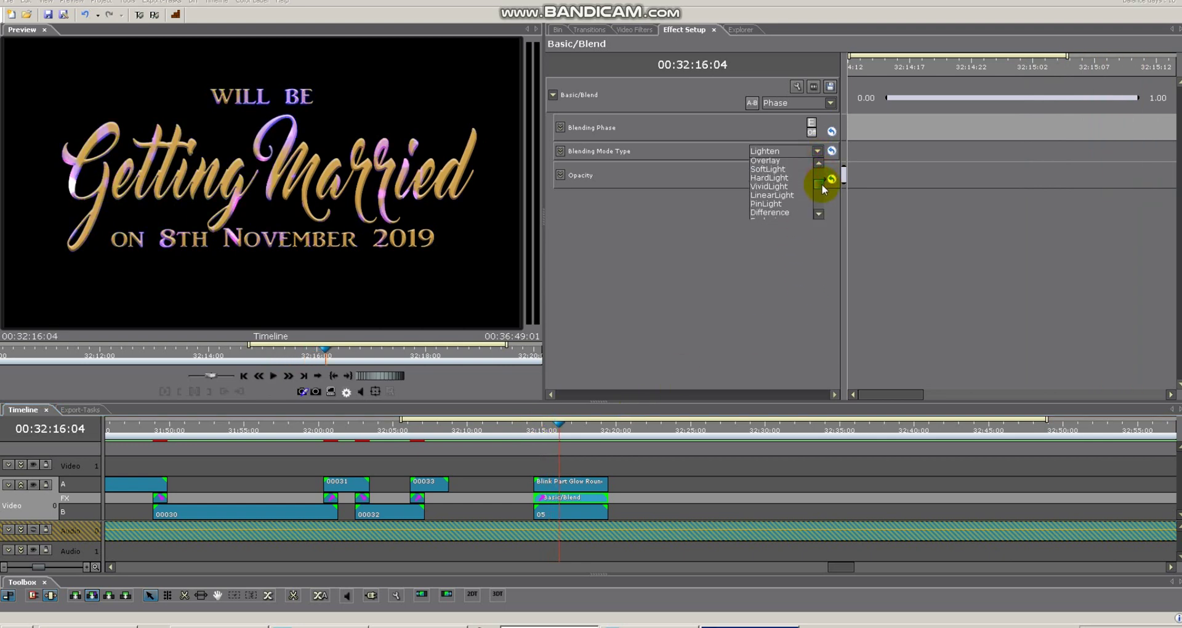
click(807, 187)
drag(545, 428, 535, 426)
key(space)
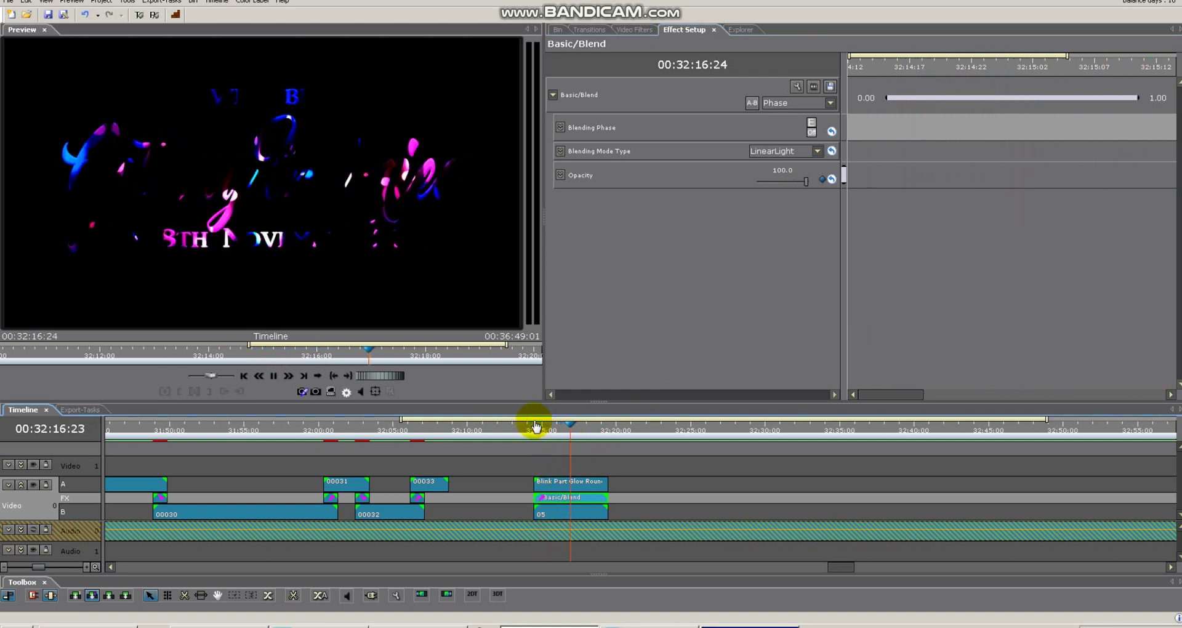
key(space)
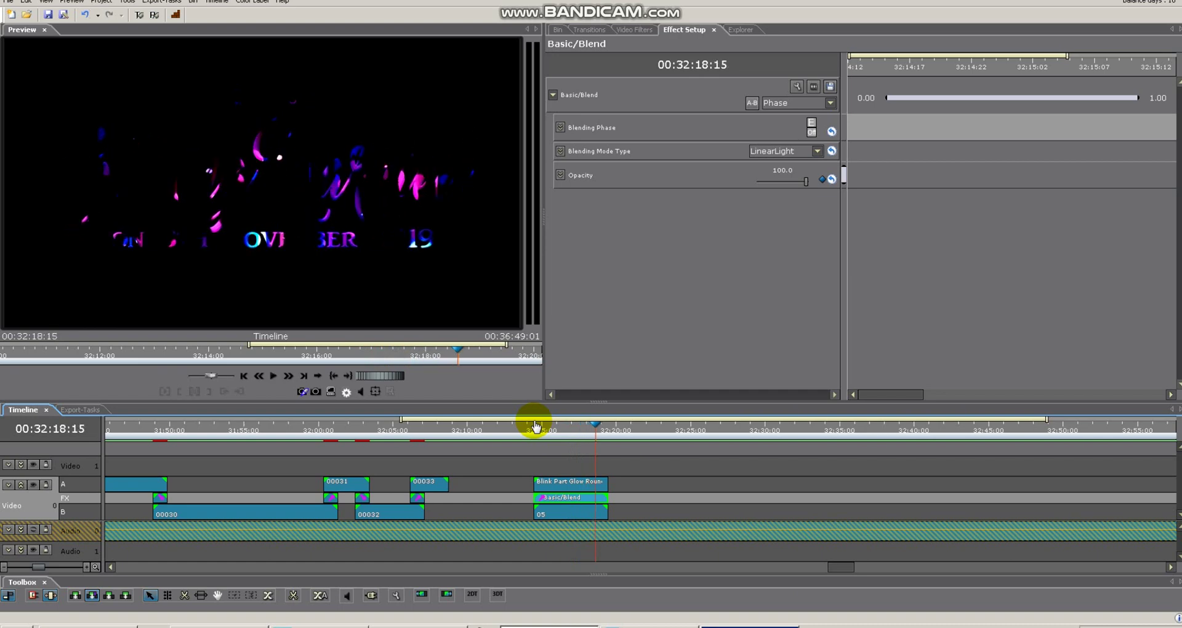
click(563, 424)
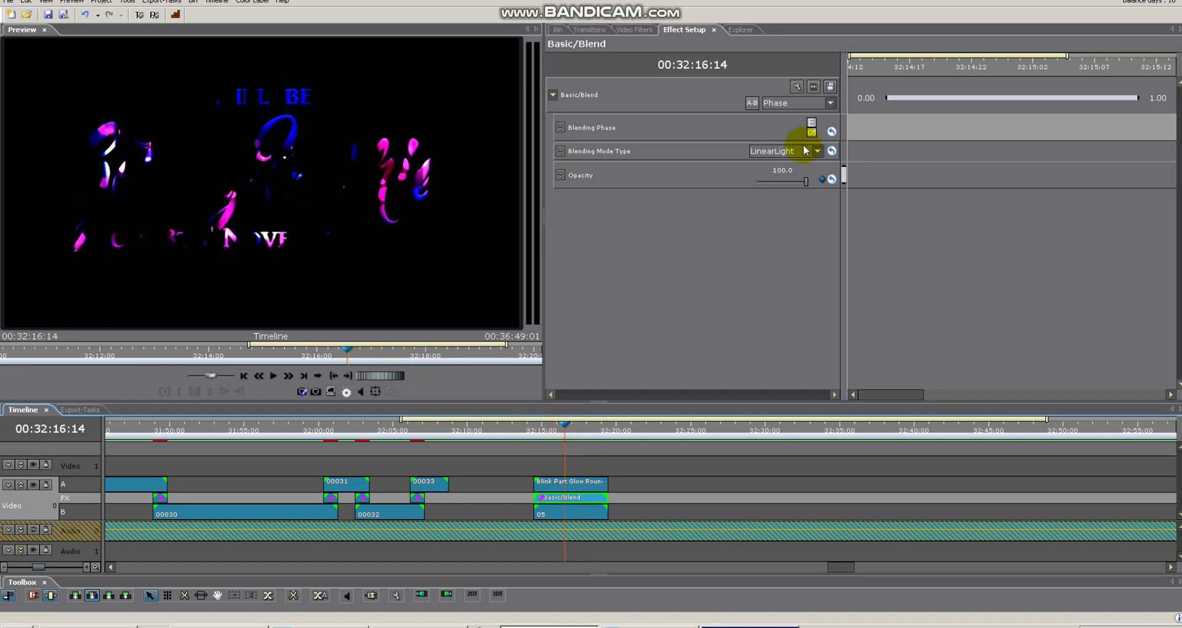
- Lower the LinearLight blend's Opacity to about 28.9 and play the title from its start
drag(804, 183, 769, 183)
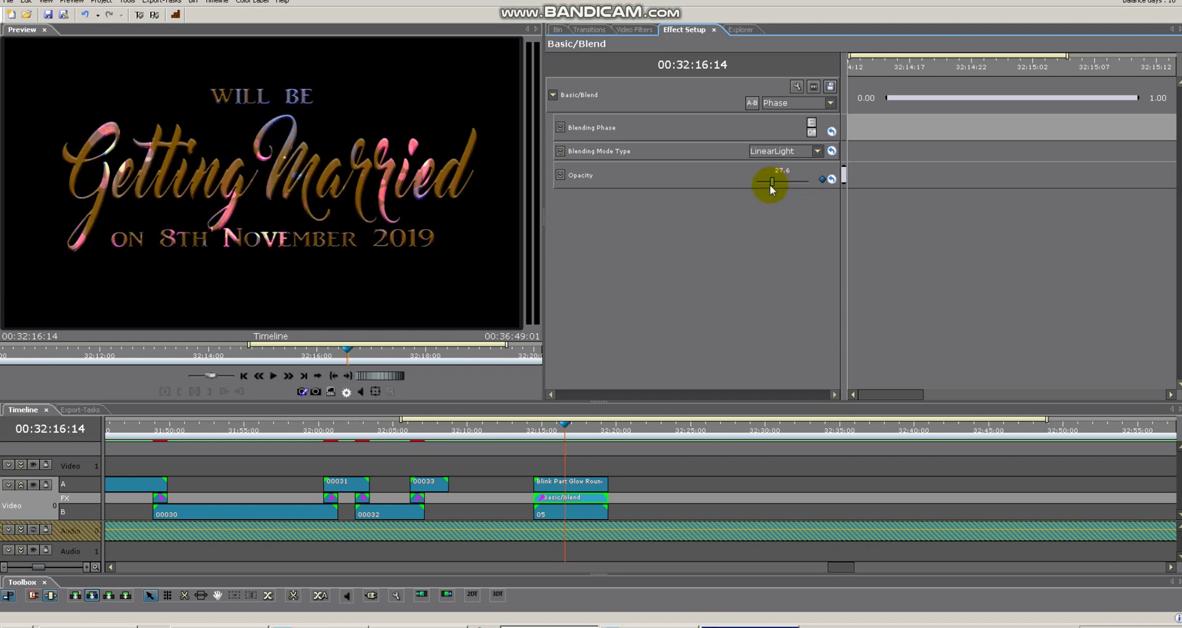
click(539, 426)
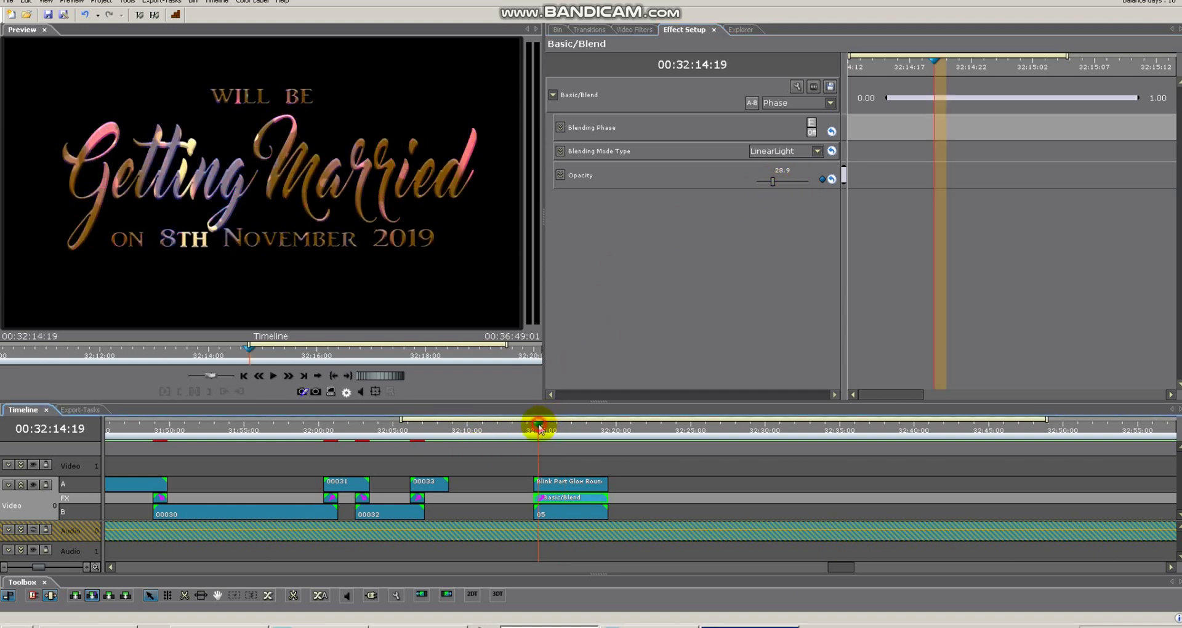
key(space)
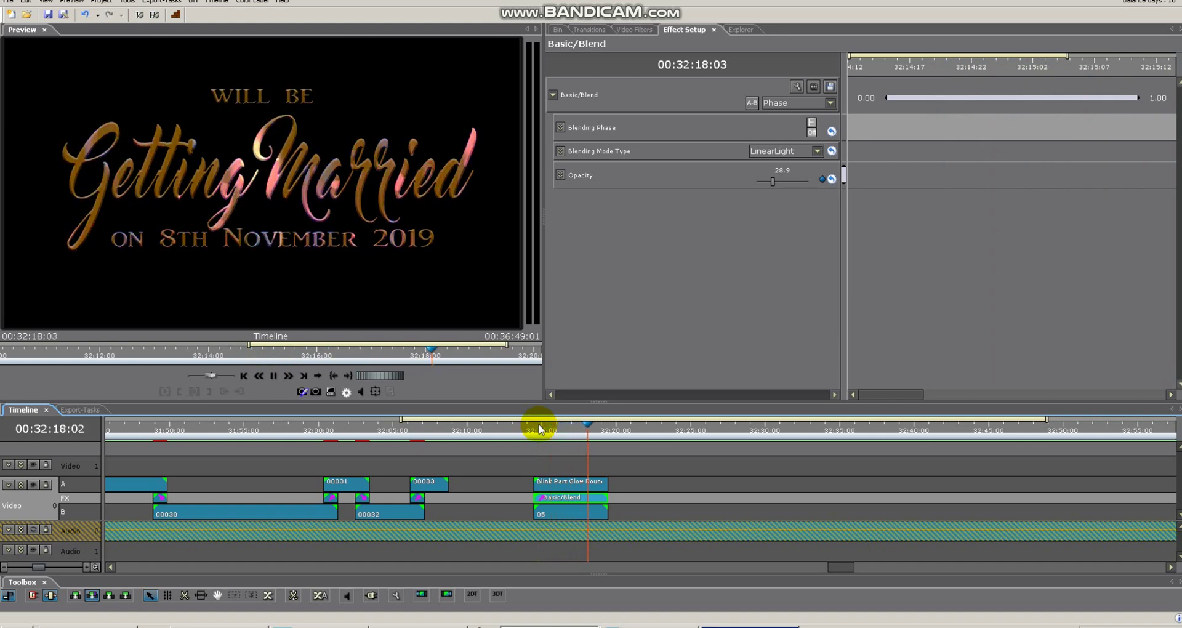
key(space)
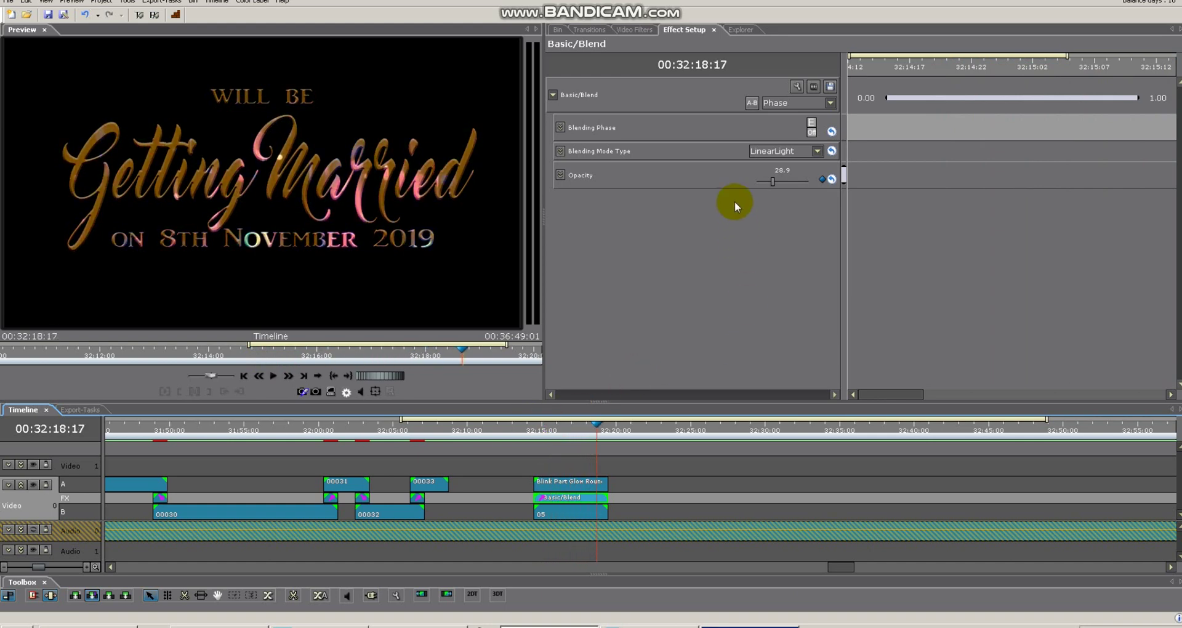
- Restore the Basic/Blend effect's Opacity to 100.0 and set its Blending Mode Type to Screen
drag(773, 182, 815, 186)
click(816, 152)
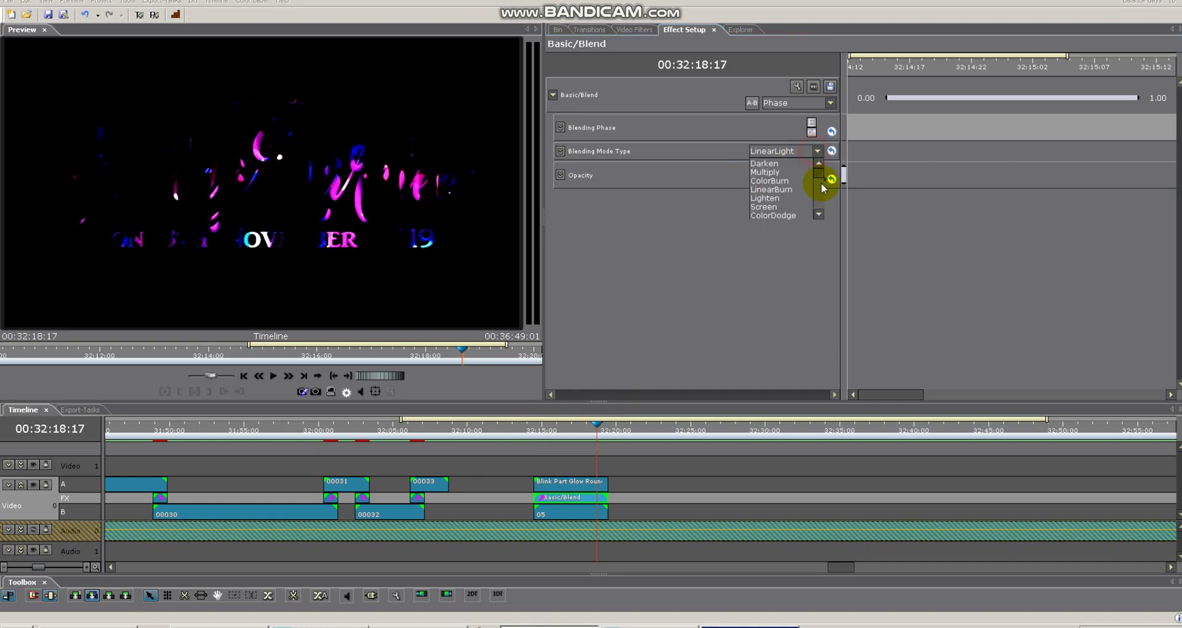
click(763, 207)
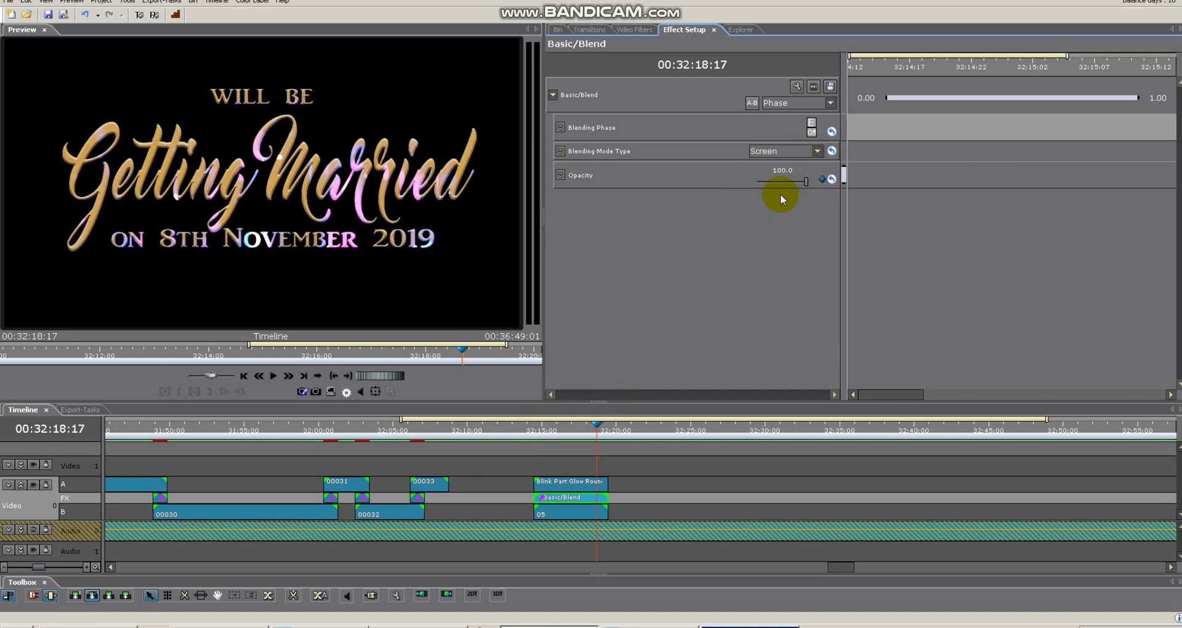
- Set the Basic/Blend effect's Blending Mode Type to Lighten and replace the Blink Part Glow background with Hd 3d Heart Particles BG, using Loop
click(802, 156)
click(797, 201)
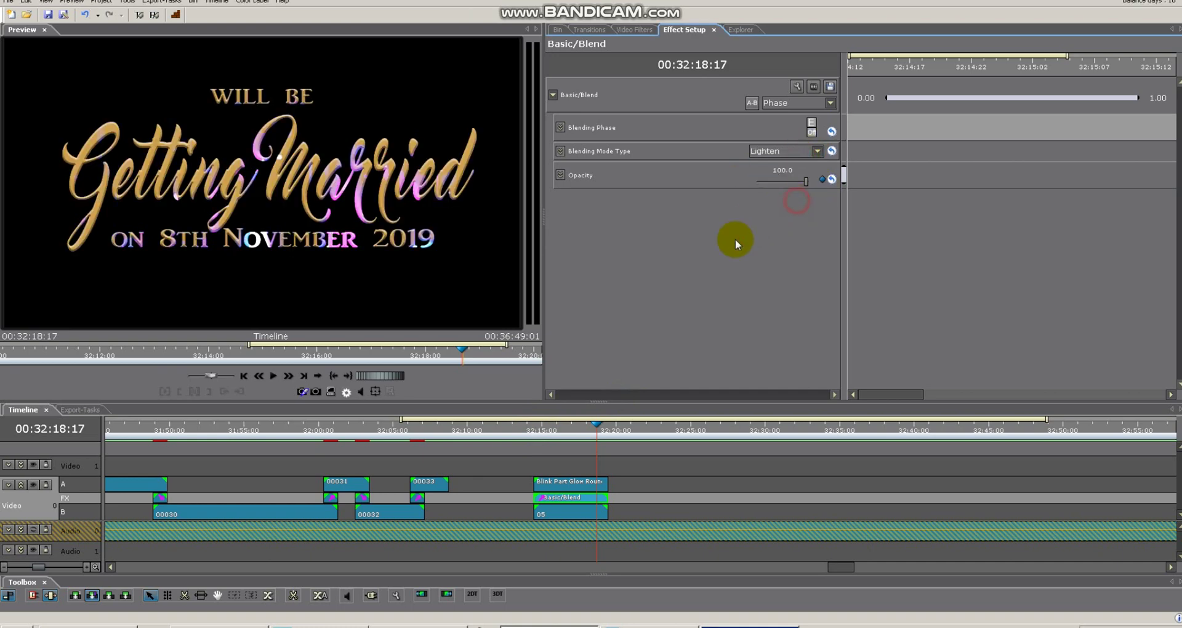
click(557, 30)
click(973, 333)
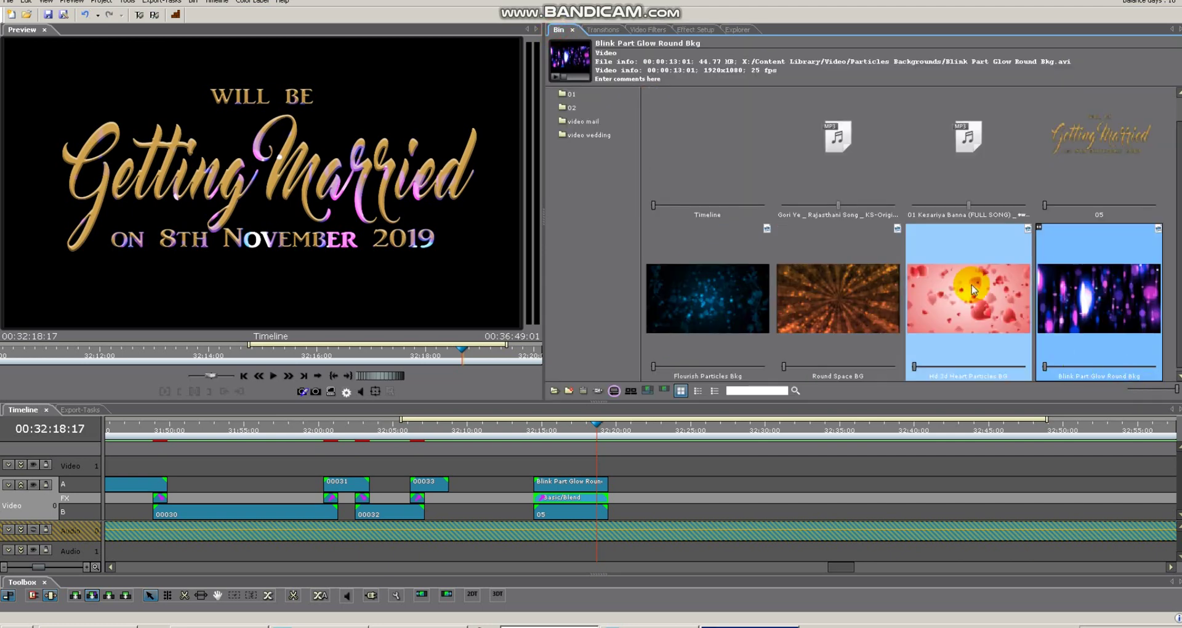
drag(968, 321, 558, 485)
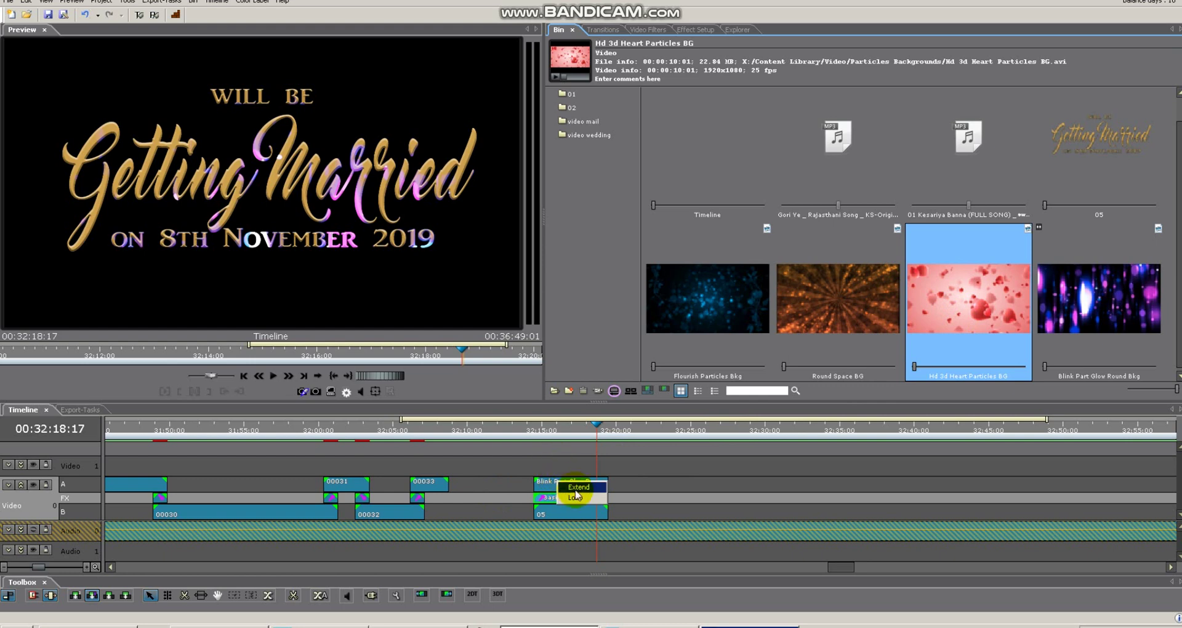
click(582, 497)
- Play the heart-particle title, set the Basic/Blend effect's Blending Mode Type to Darken, and play it again from its start
click(543, 429)
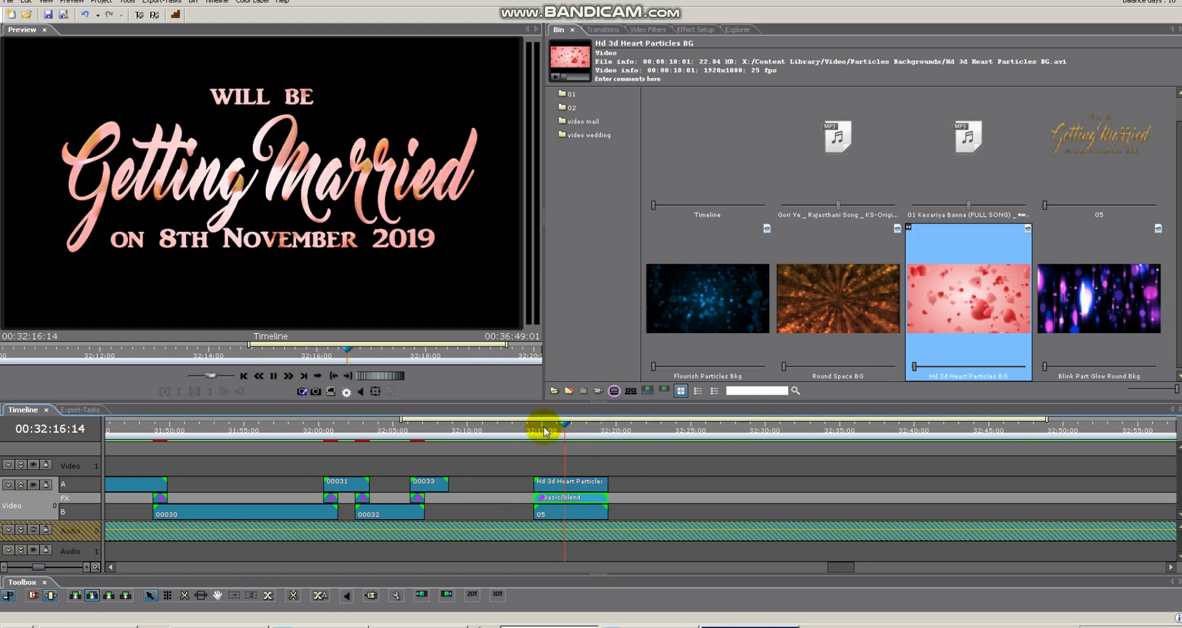
key(space)
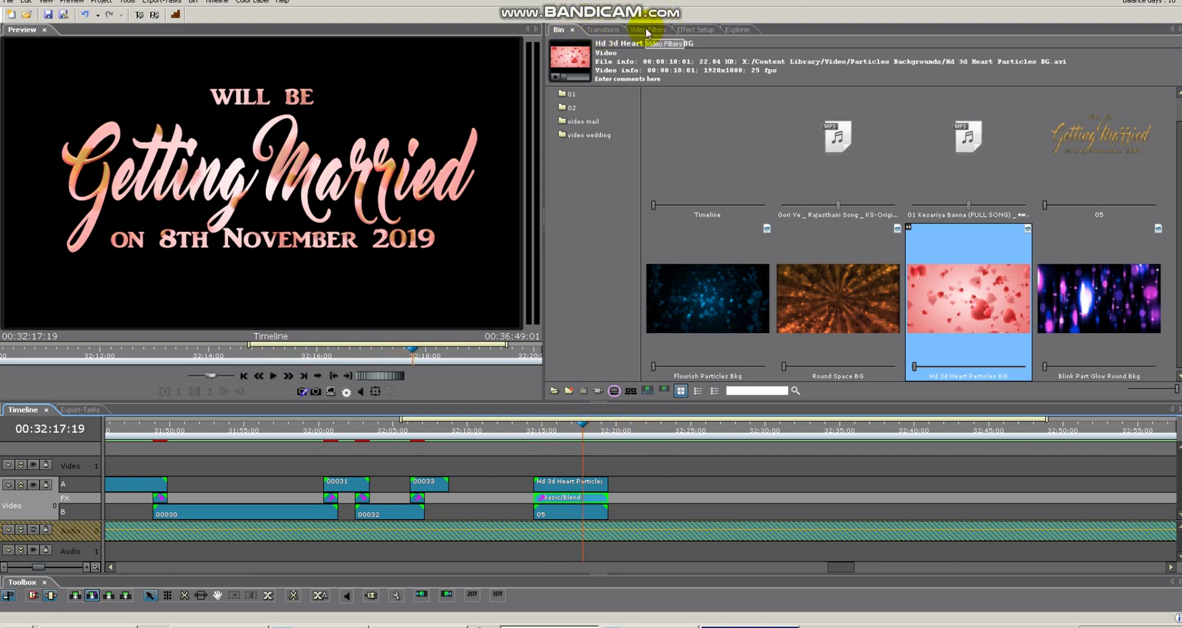
click(692, 29)
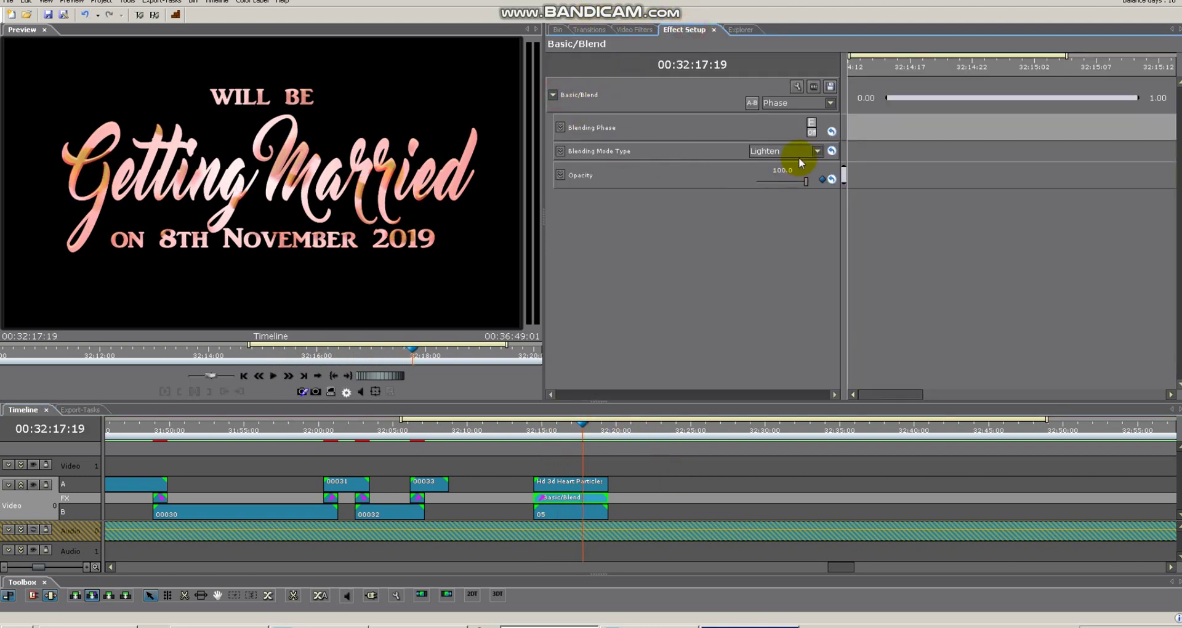
click(799, 158)
click(777, 164)
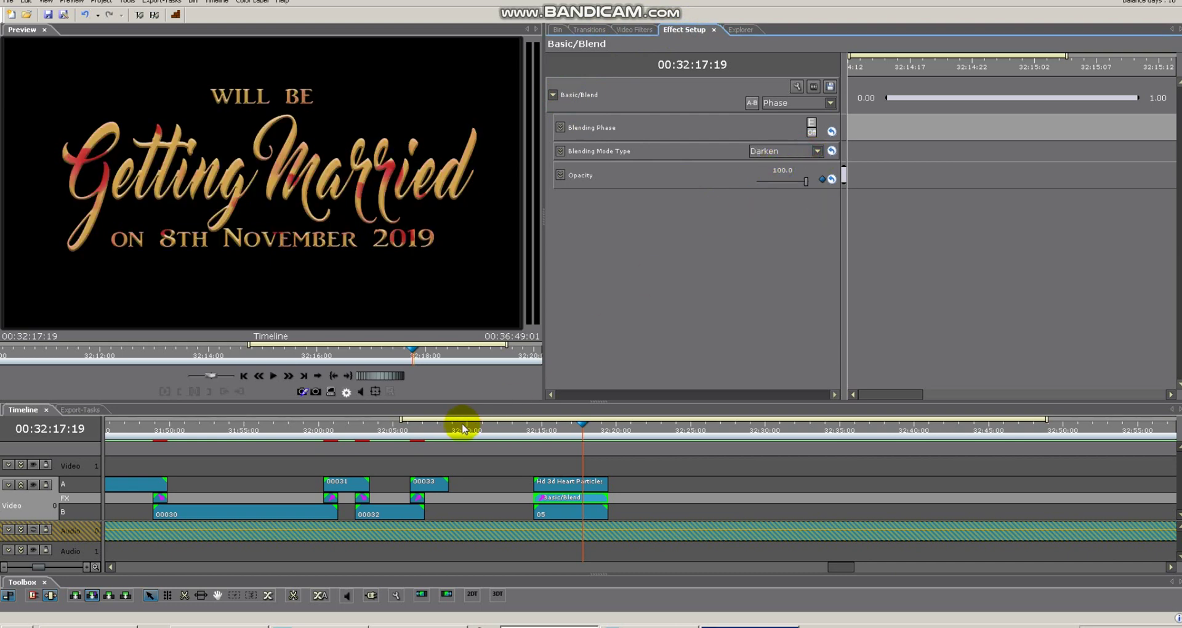
click(533, 429)
key(space)
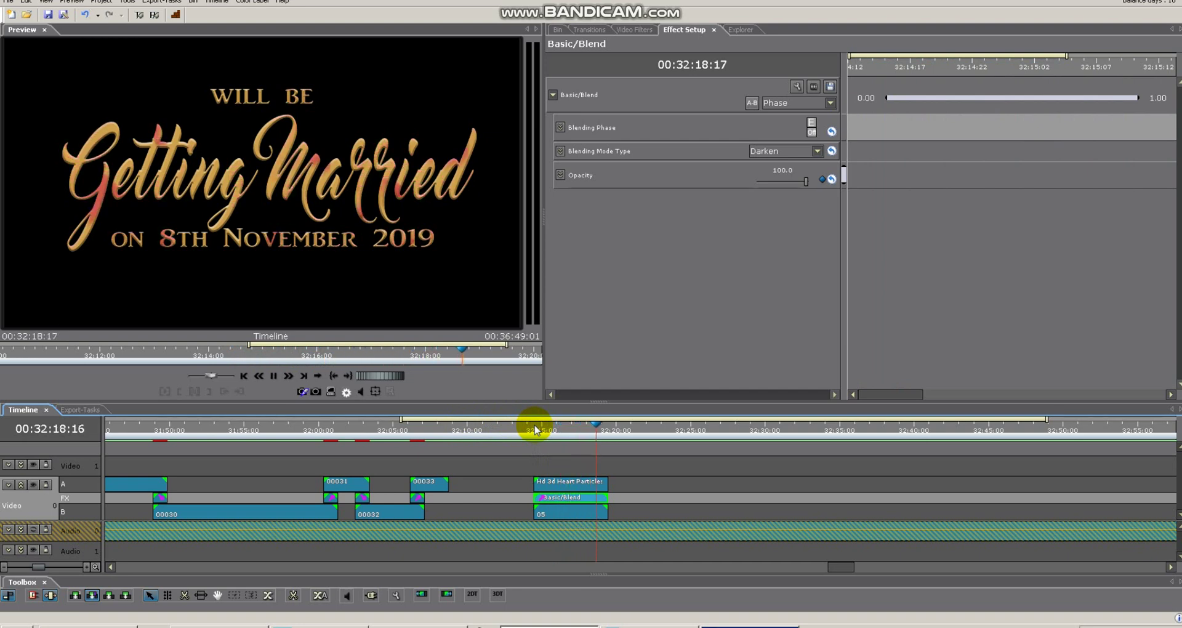
key(space)
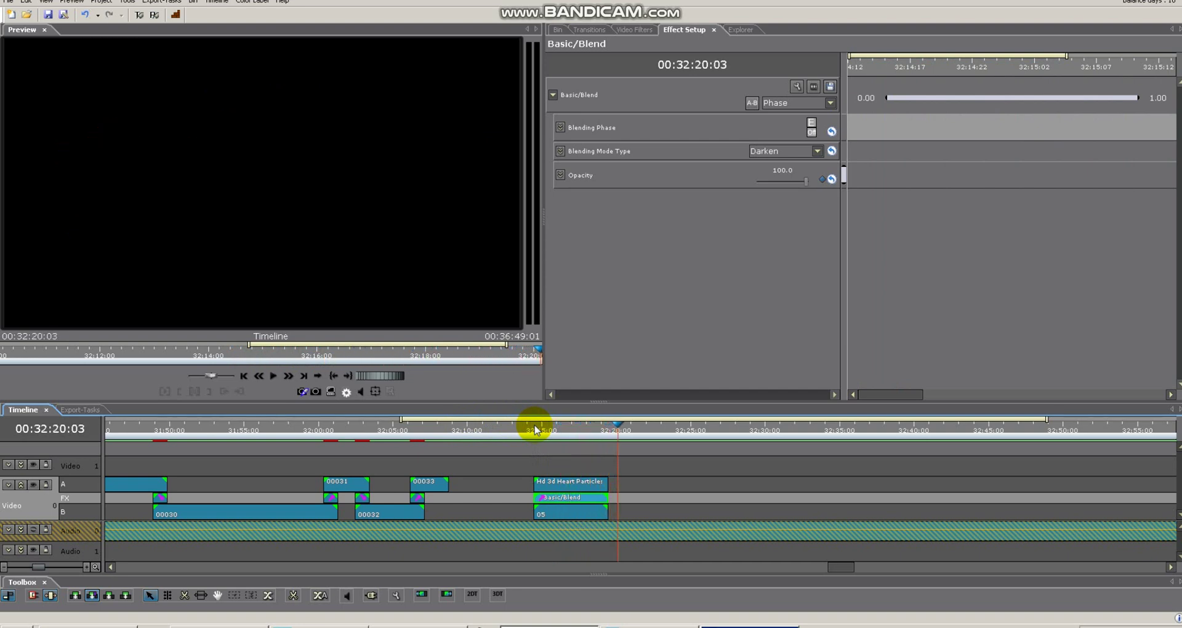
- Start adding a clip to the bin and browse to Content Library > Video > Particles Backgrounds on New Volume (X:)
click(559, 30)
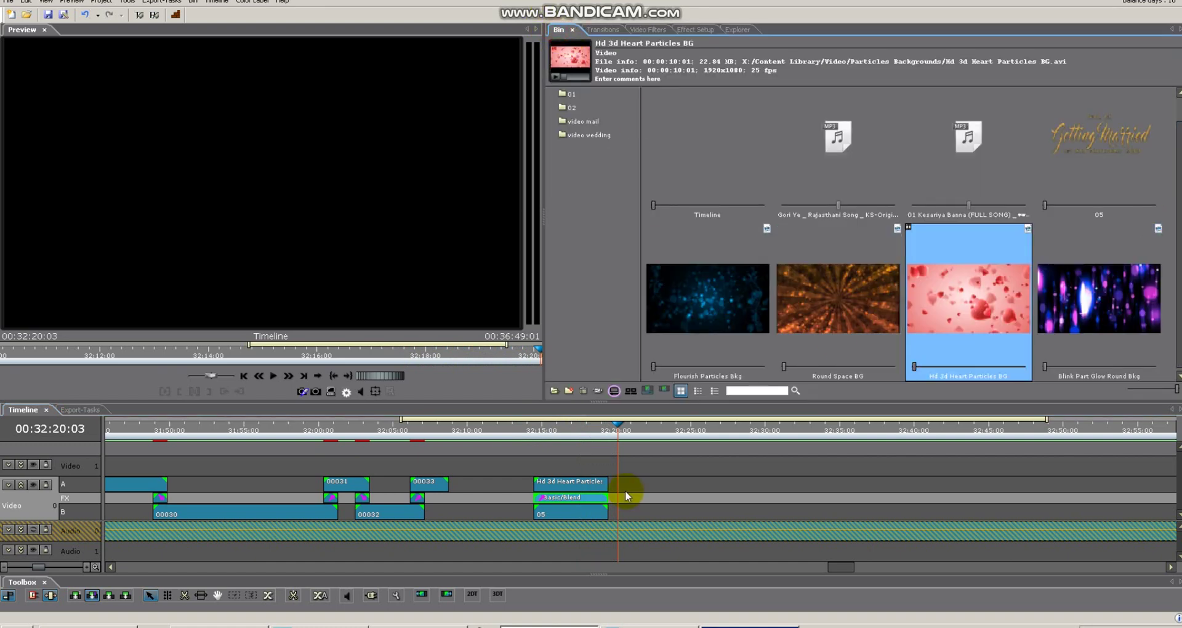
click(595, 497)
double_click(1166, 202)
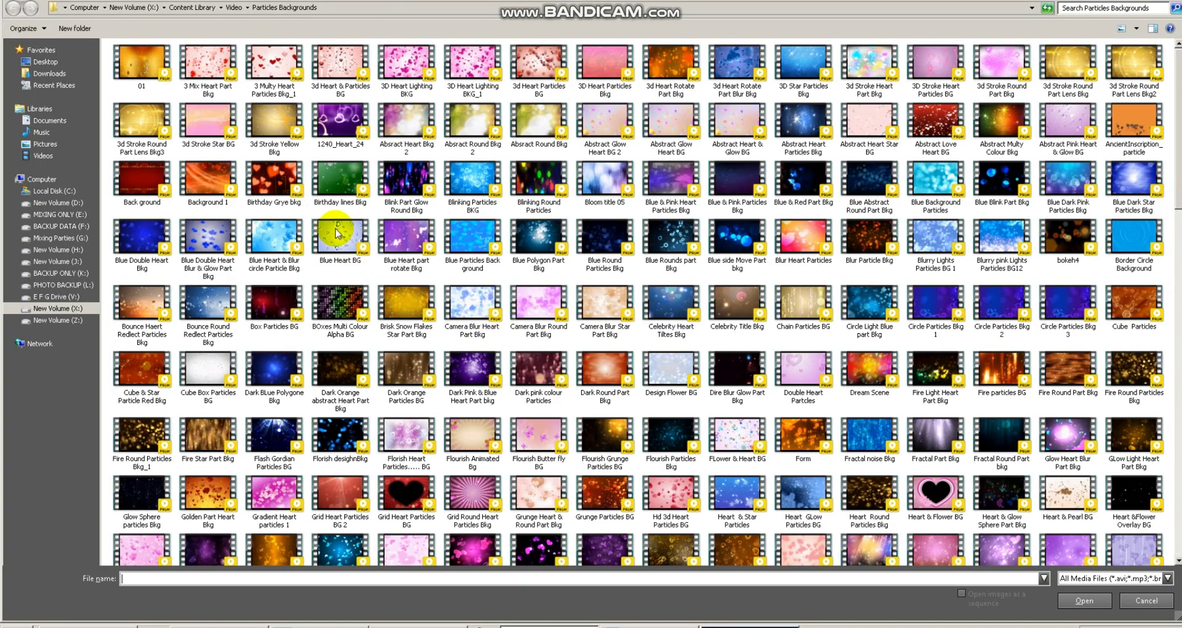
click(58, 308)
click(172, 69)
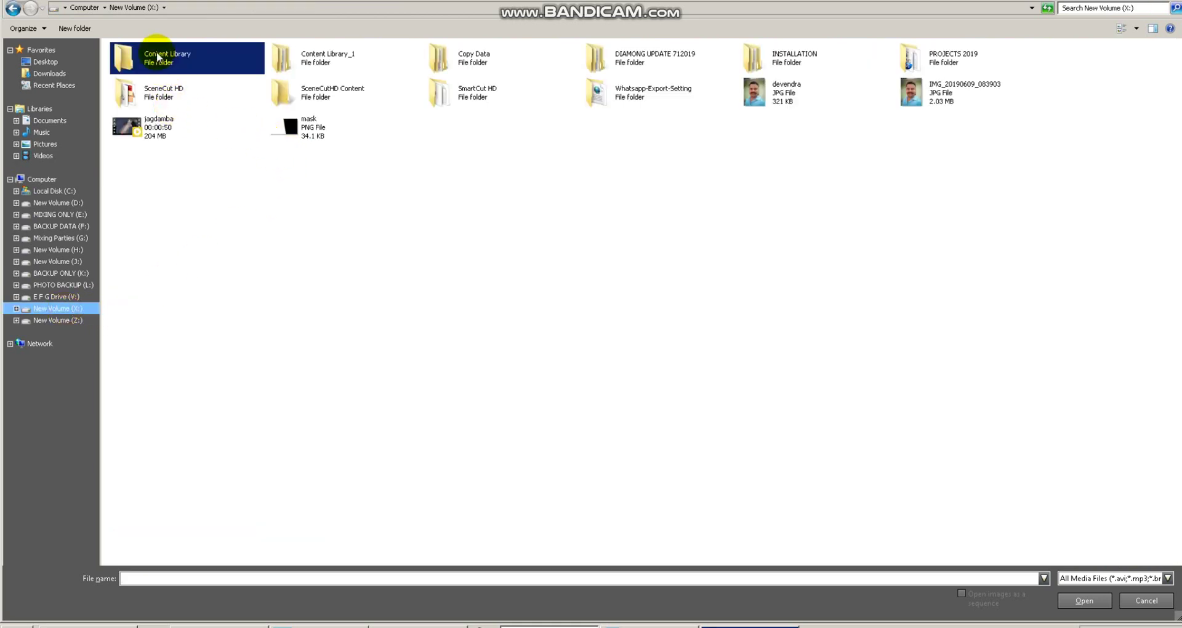
double_click(158, 56)
double_click(148, 186)
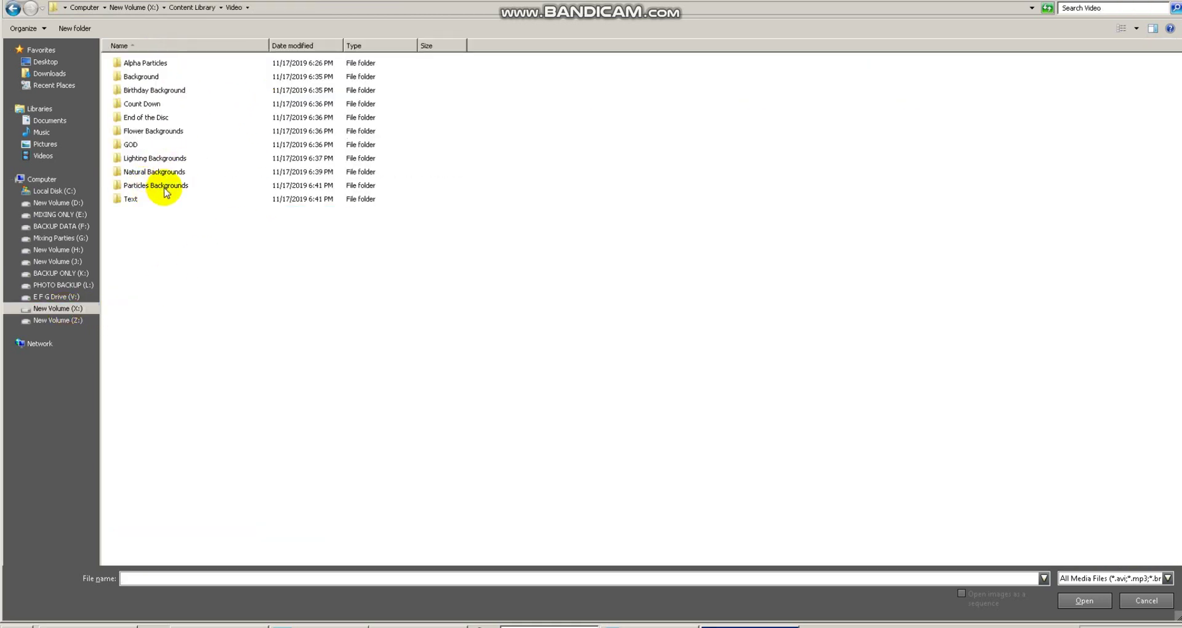
click(165, 190)
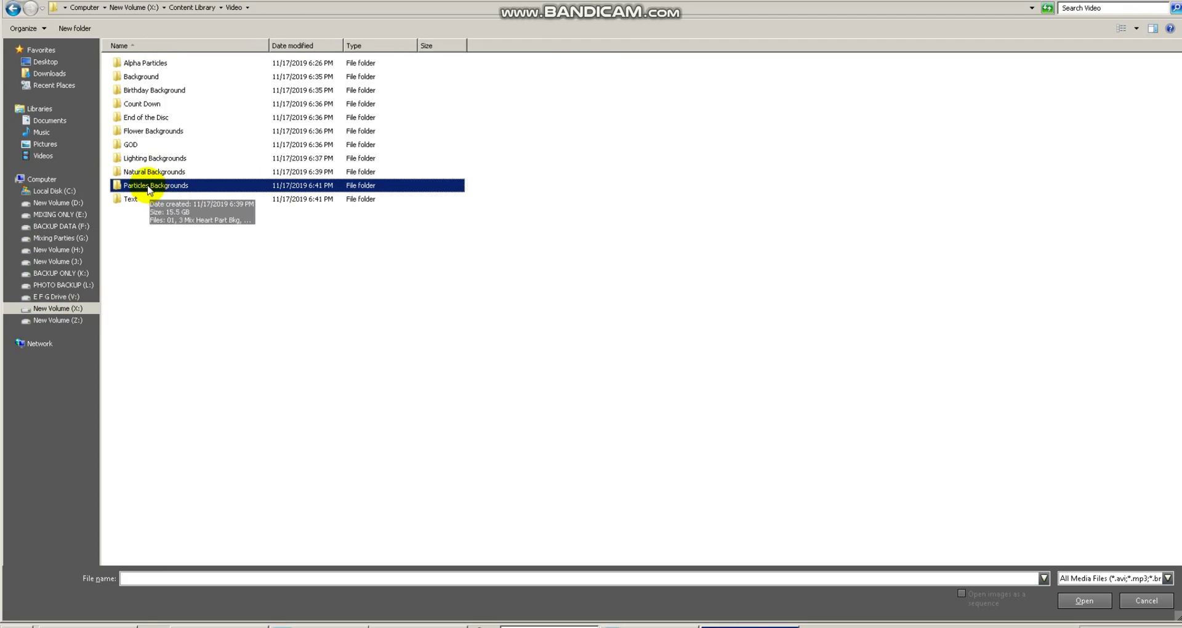
double_click(150, 190)
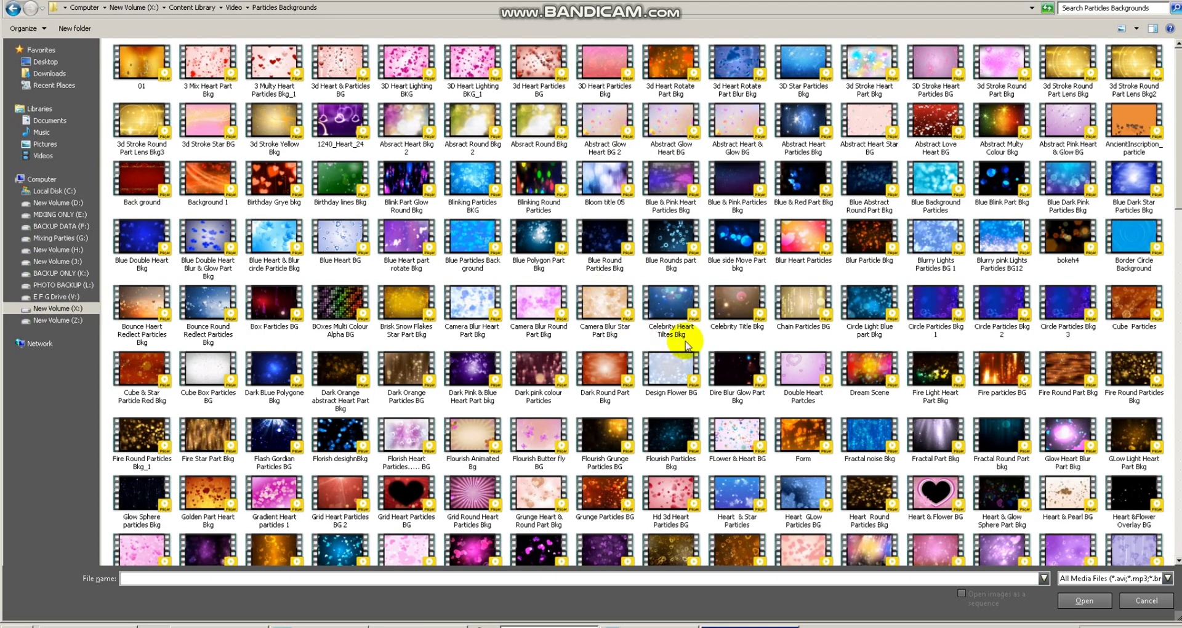
- Import the Yellow Heart Particles BG clip from the Particles Backgrounds folder into the bin
click(604, 370)
scroll(555, 360, down, 10)
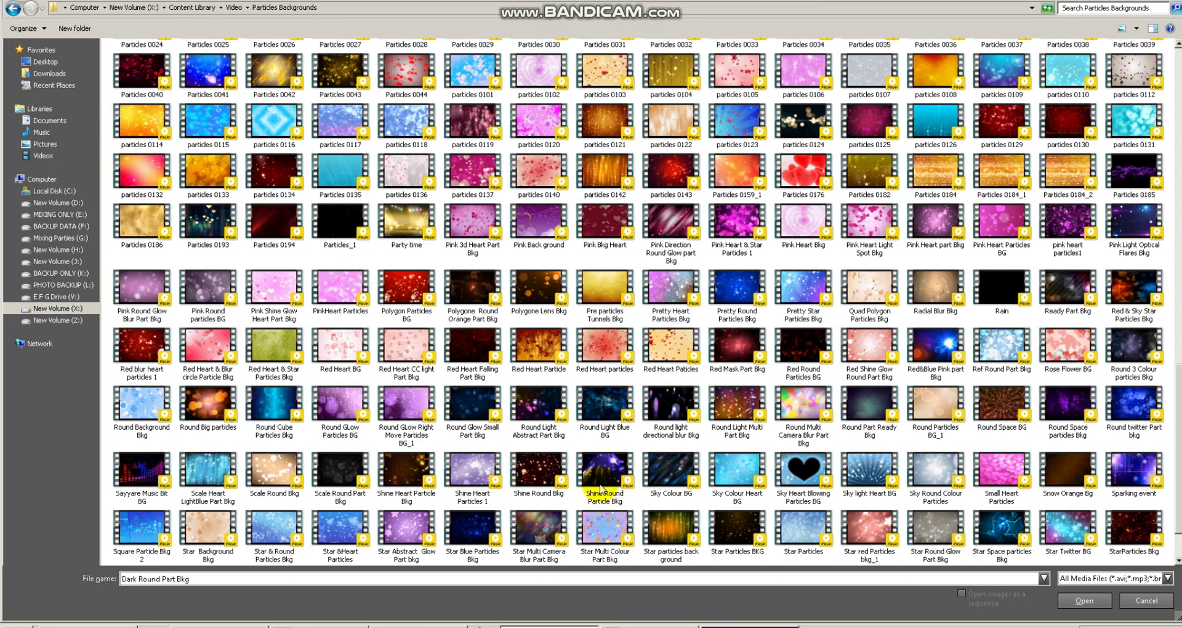
scroll(603, 486, down, 1)
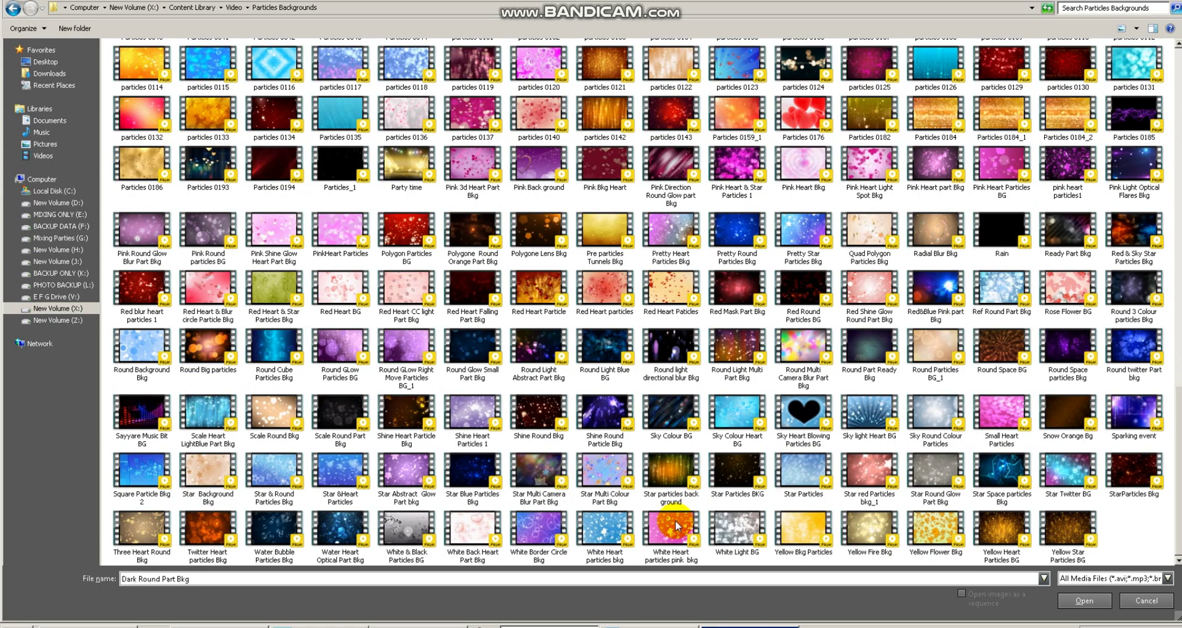
click(1002, 532)
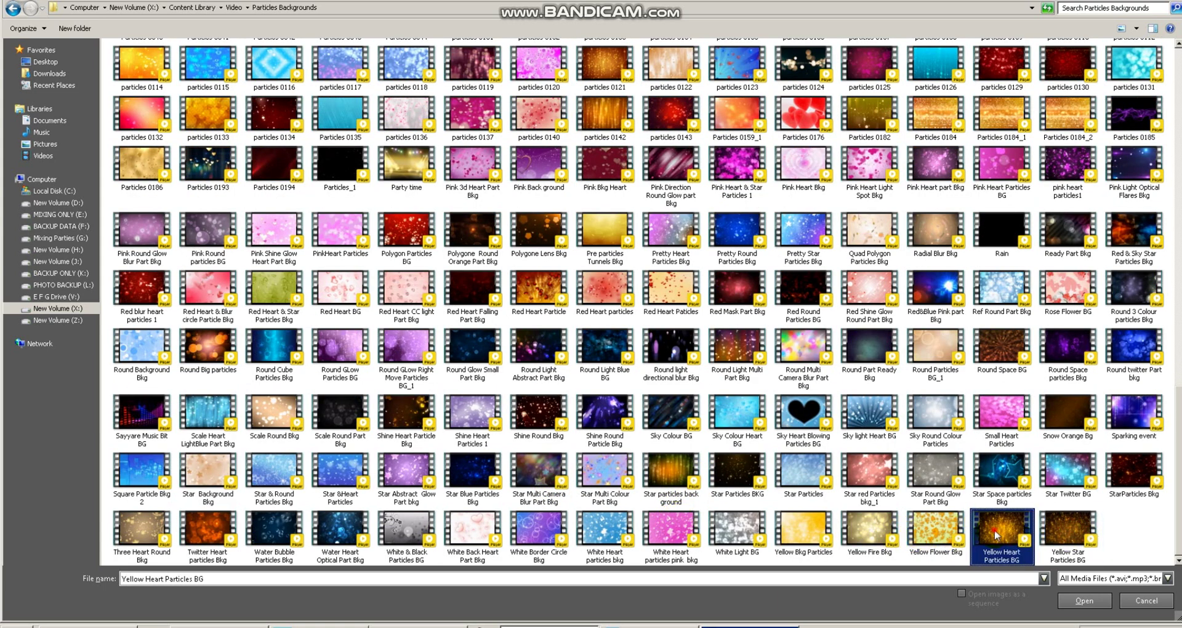
click(1084, 600)
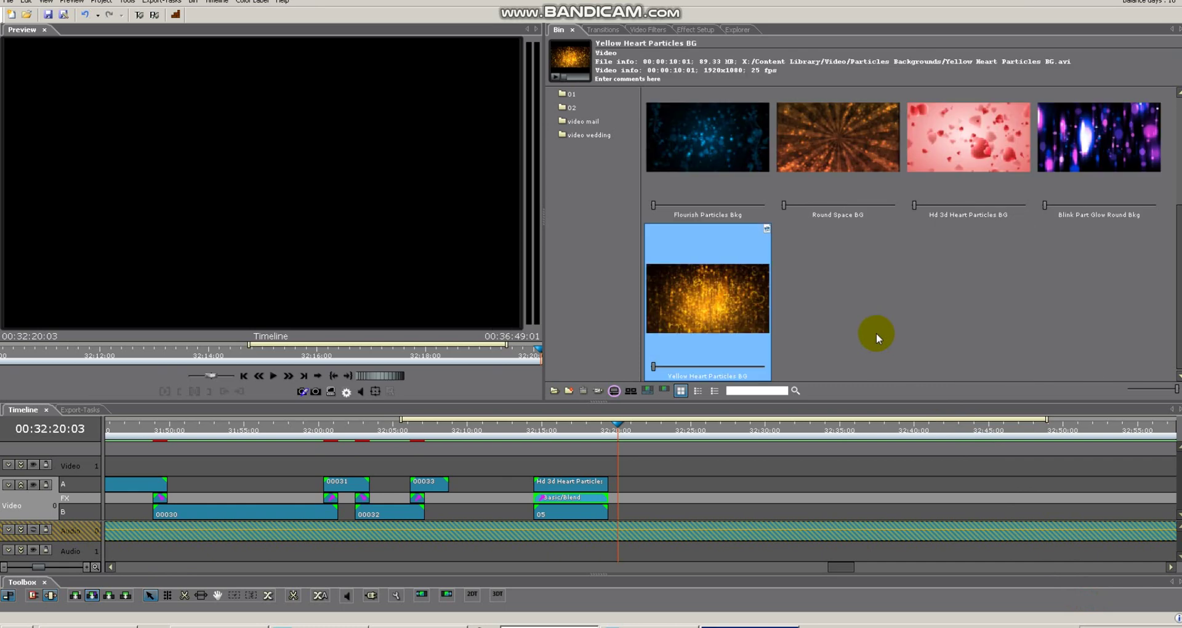
- Replace the Hd 3d Heart Particles clip above the title graphic with Yellow Heart Particles BG and play the blended title
drag(724, 316, 558, 482)
click(549, 429)
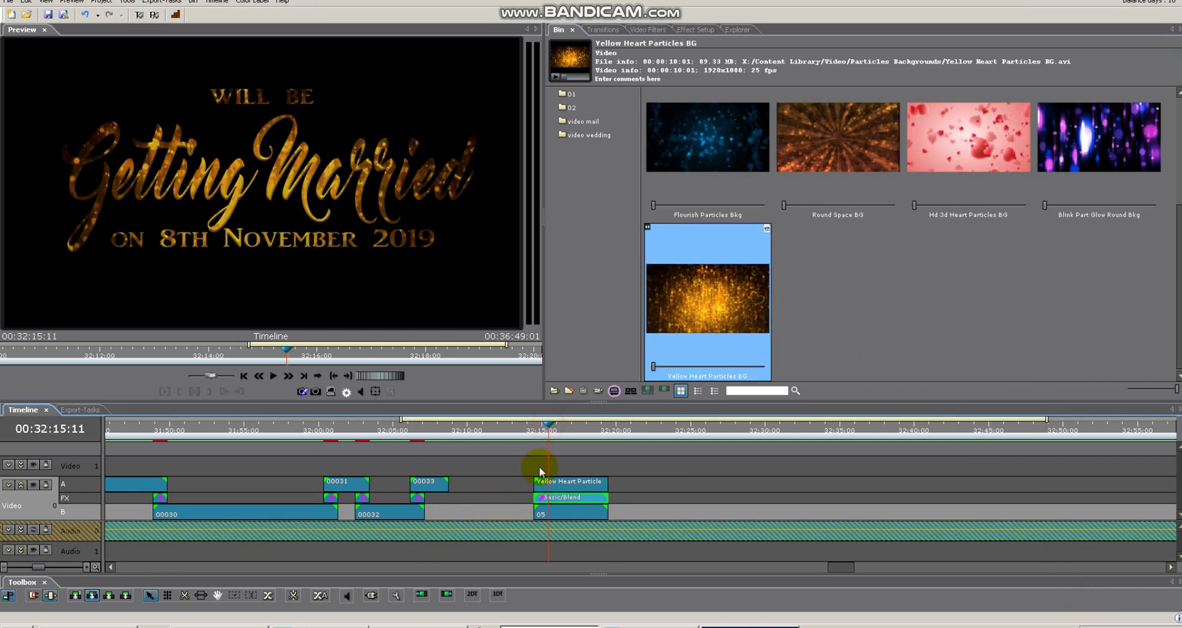
click(556, 497)
key(space)
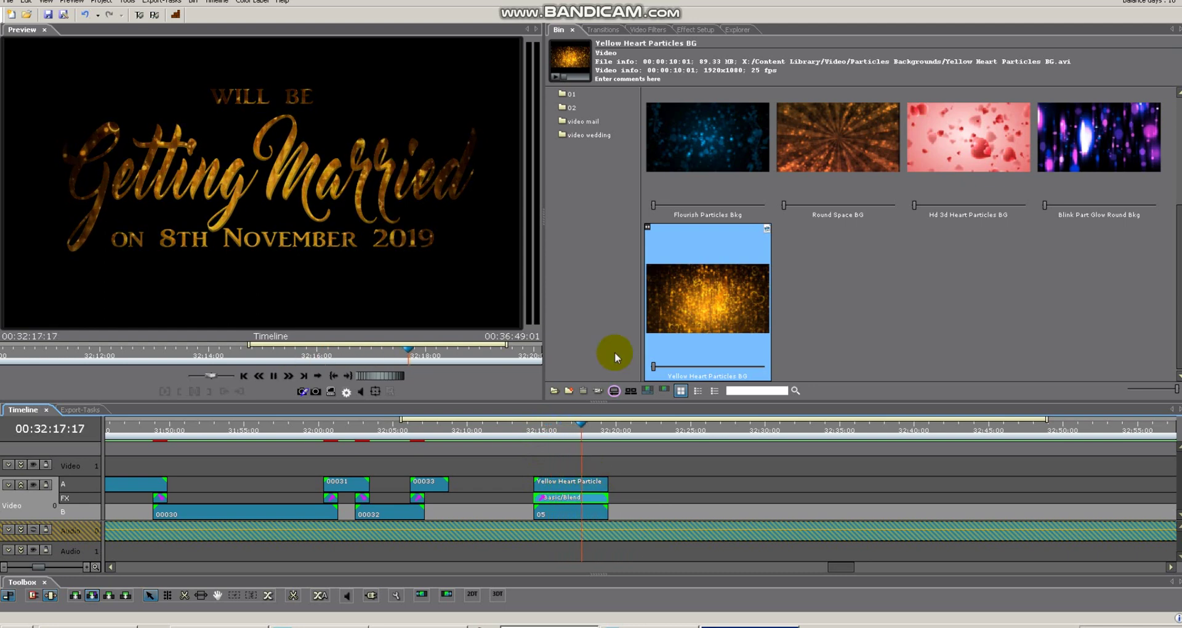
key(space)
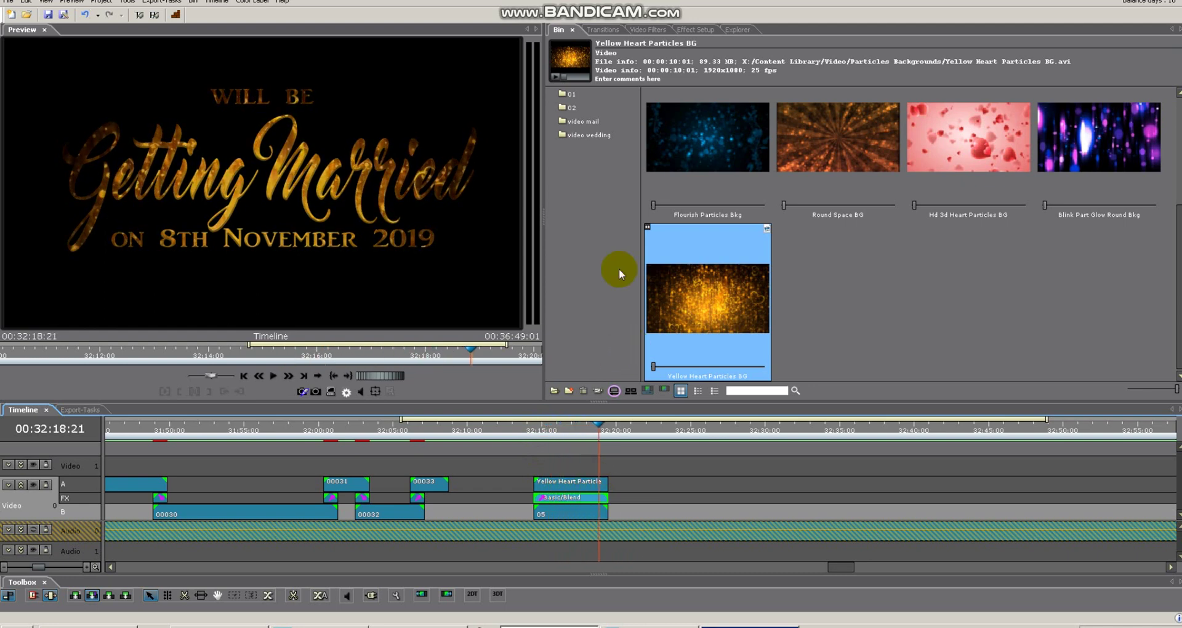
- Try the Lighten and Darken Blending Mode Types in the Custom/dev/Blend01 video filter's settings
click(646, 29)
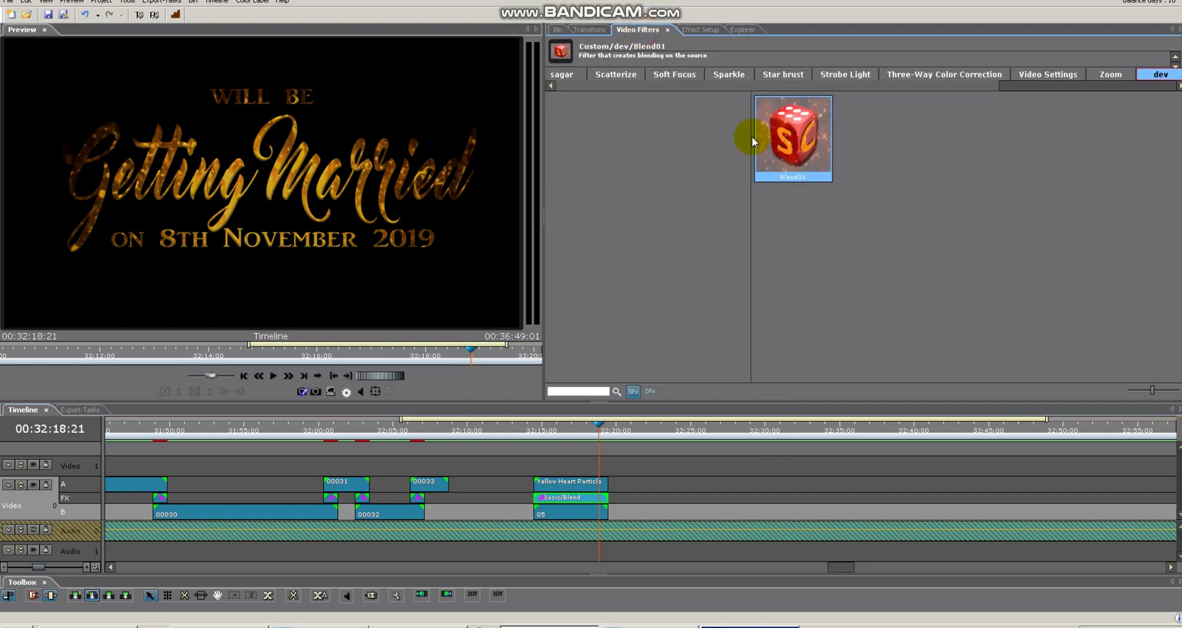
click(703, 29)
click(553, 95)
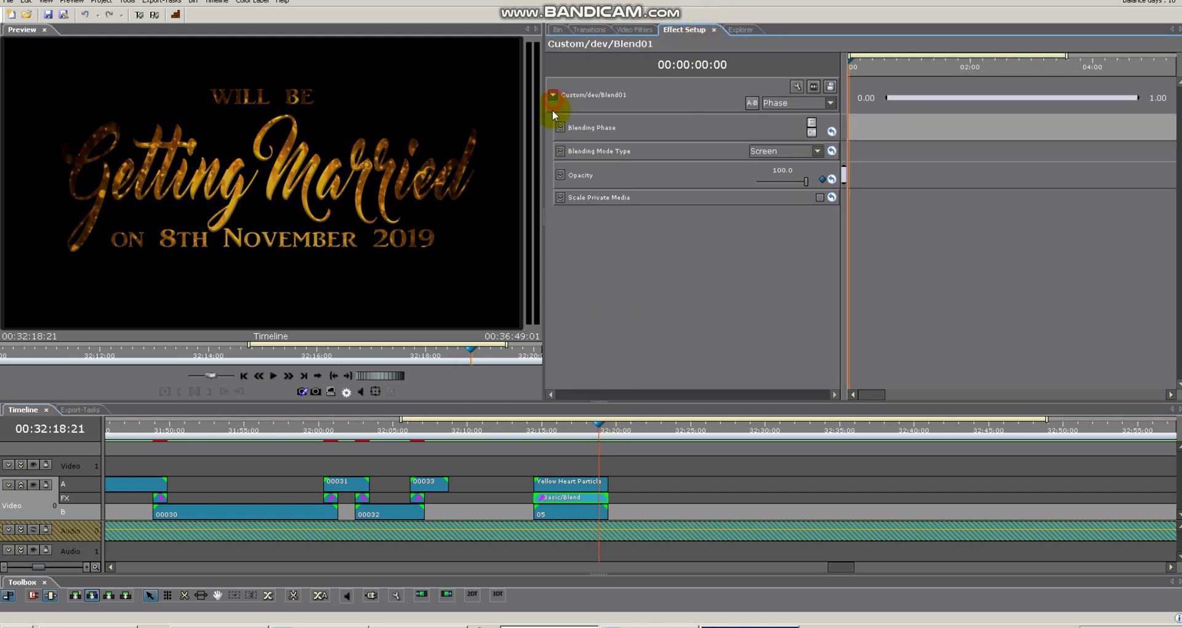
click(817, 151)
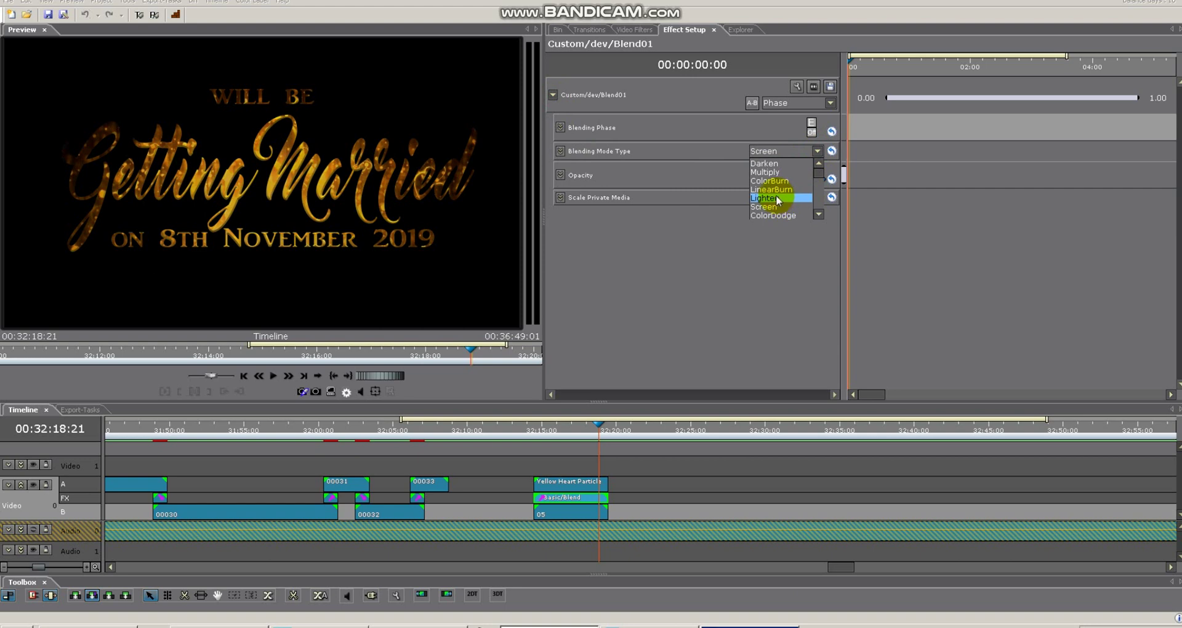
click(775, 196)
click(817, 151)
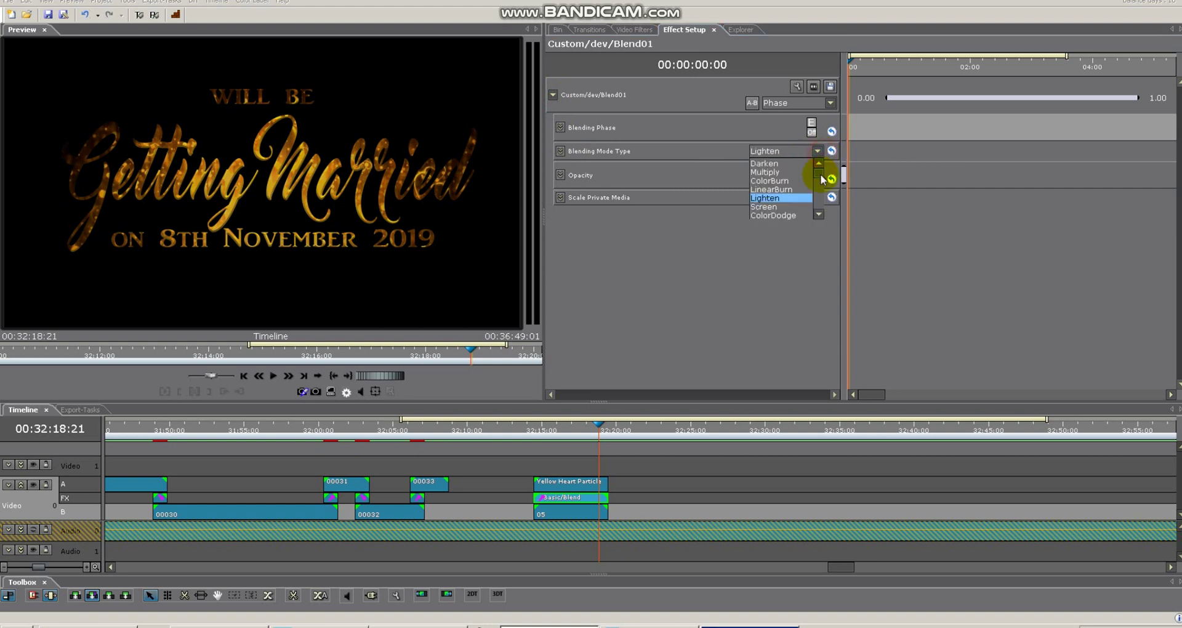
click(780, 166)
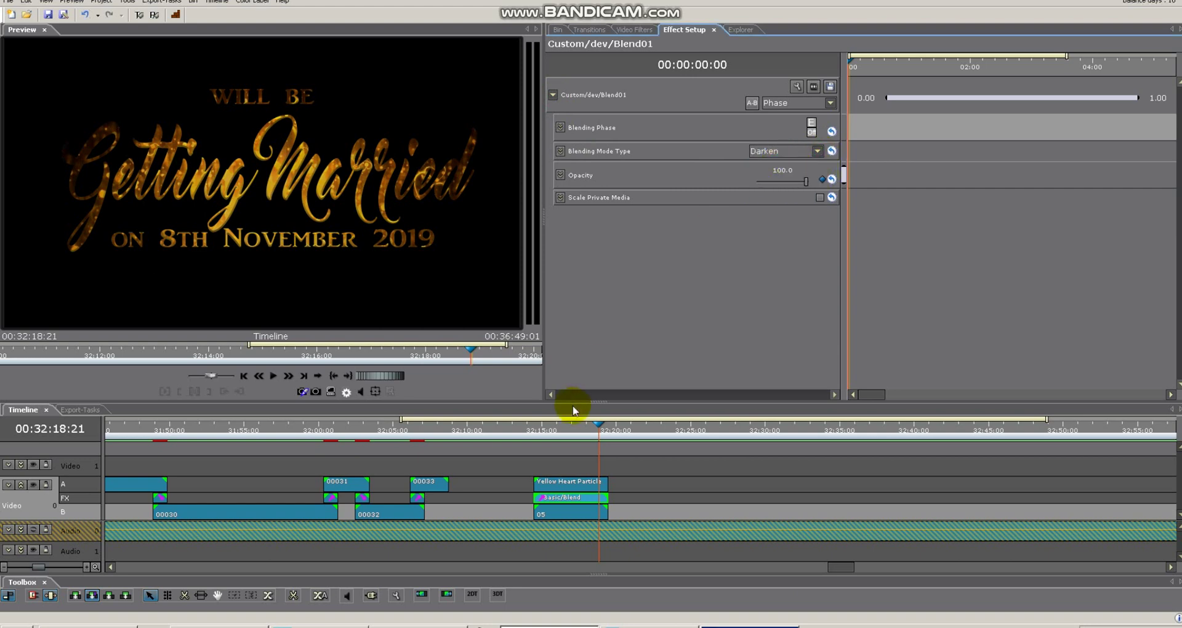
- Set the title's Basic/Blend Blending Mode Type to Lighten, play the title from its start, and return to 00:32:16:04
mouse_move(570, 427)
mouse_down()
mouse_move(552, 427)
mouse_move(586, 427)
mouse_move(550, 431)
mouse_move(580, 428)
mouse_up()
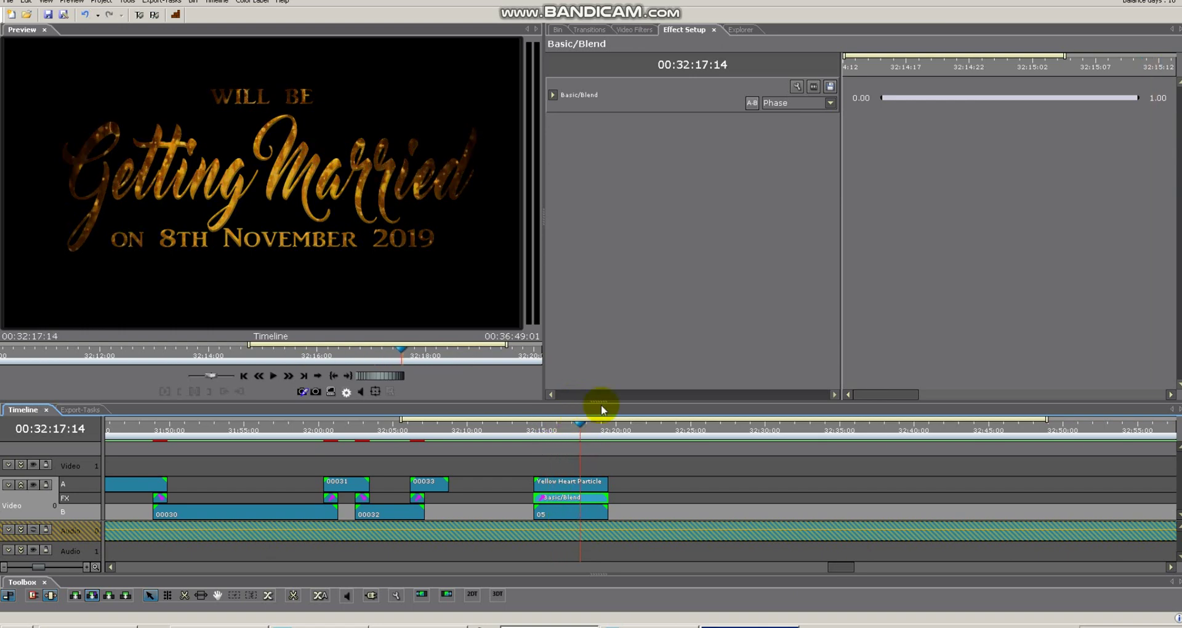
click(552, 95)
click(789, 150)
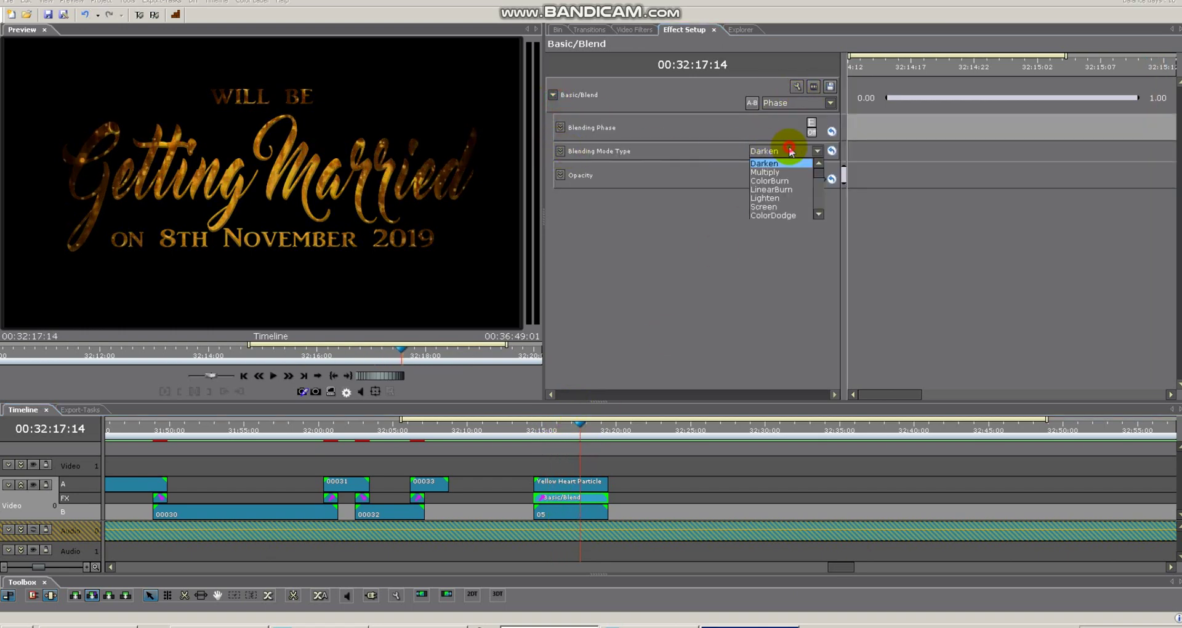
click(798, 197)
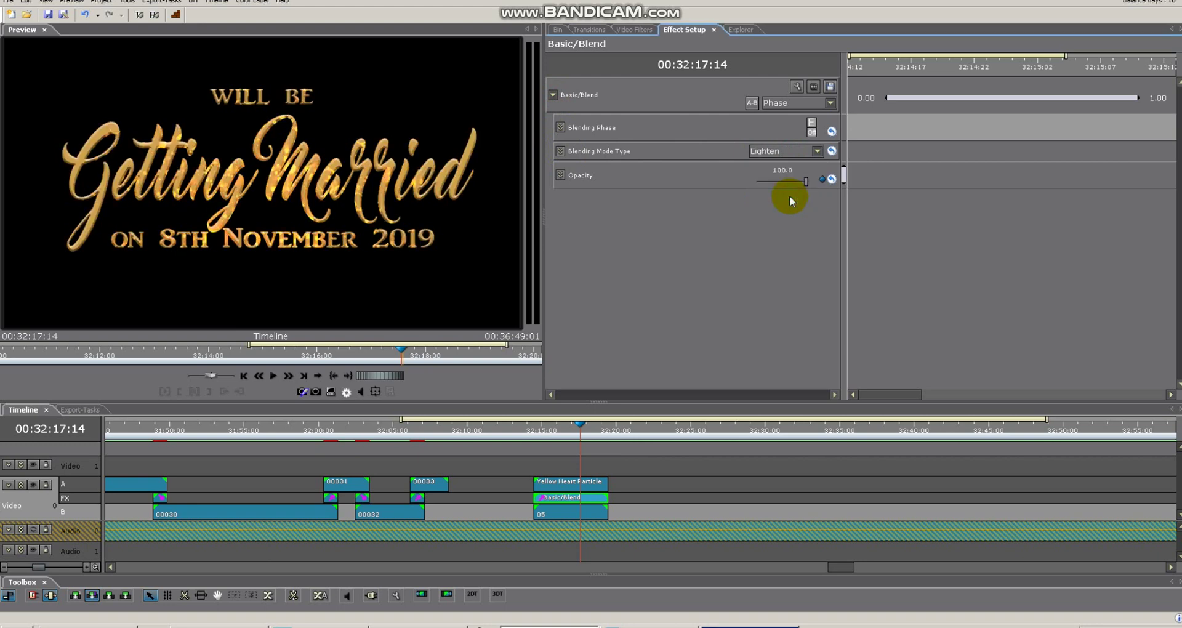
click(541, 430)
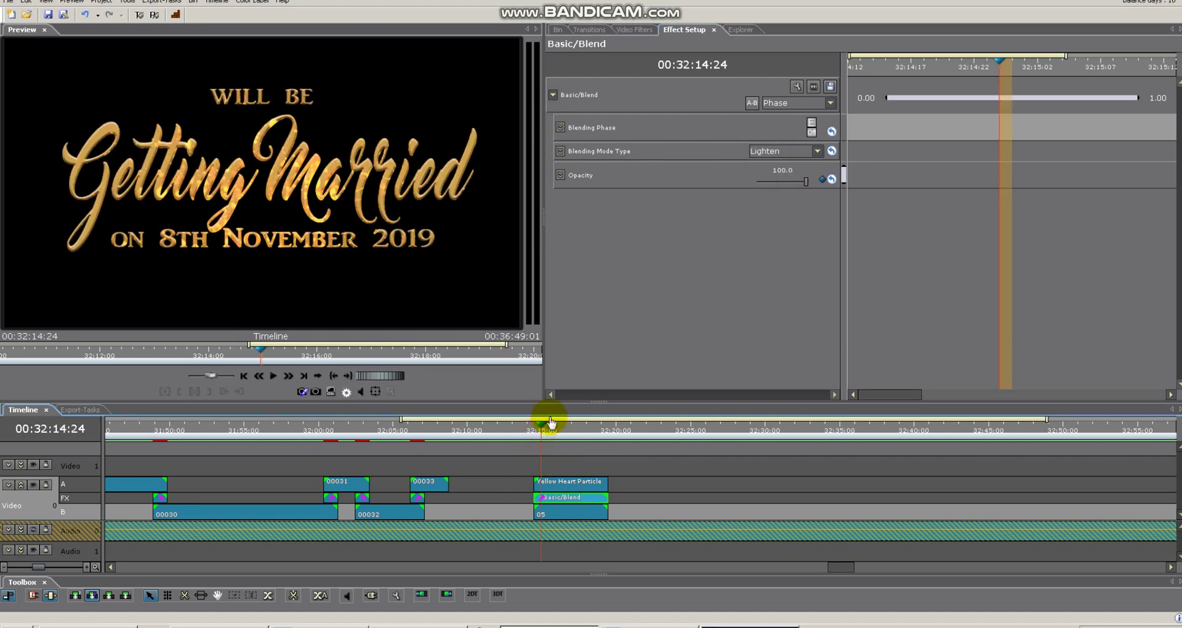
key(space)
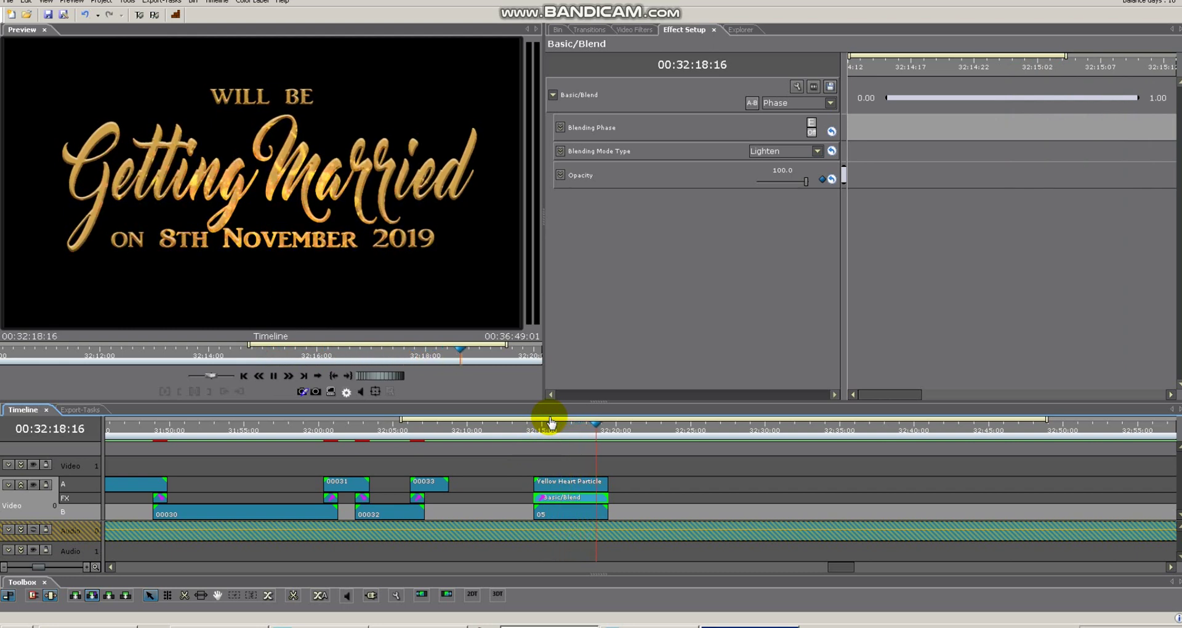
key(space)
click(559, 430)
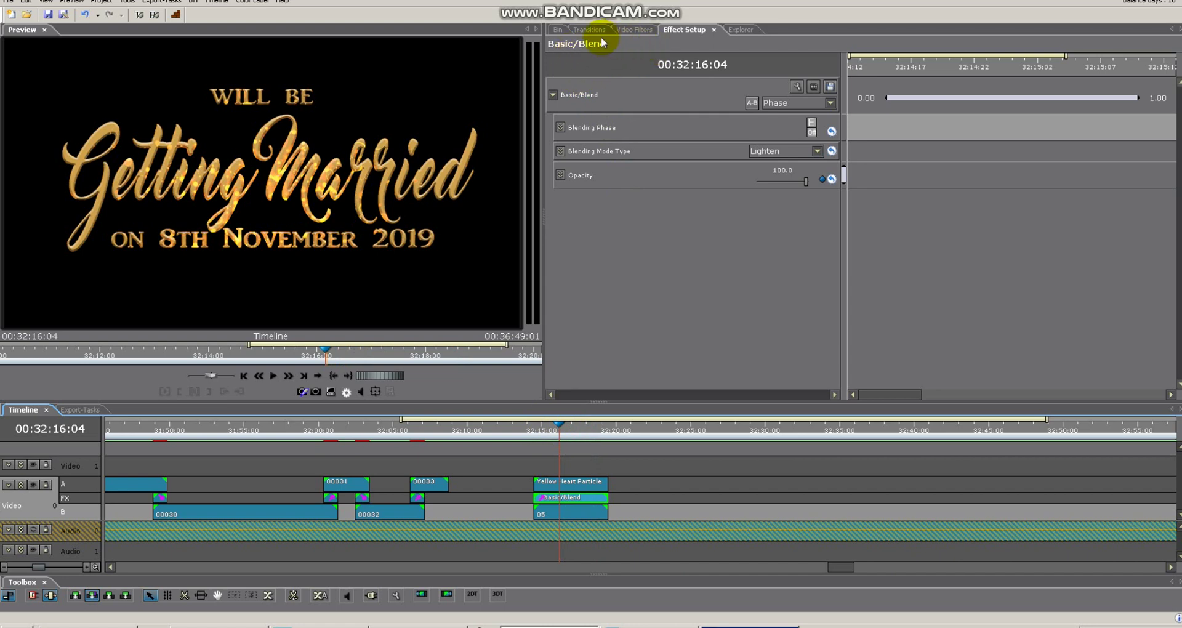
- Open the settings of the Custom/dev/Blend01 video filter
click(633, 31)
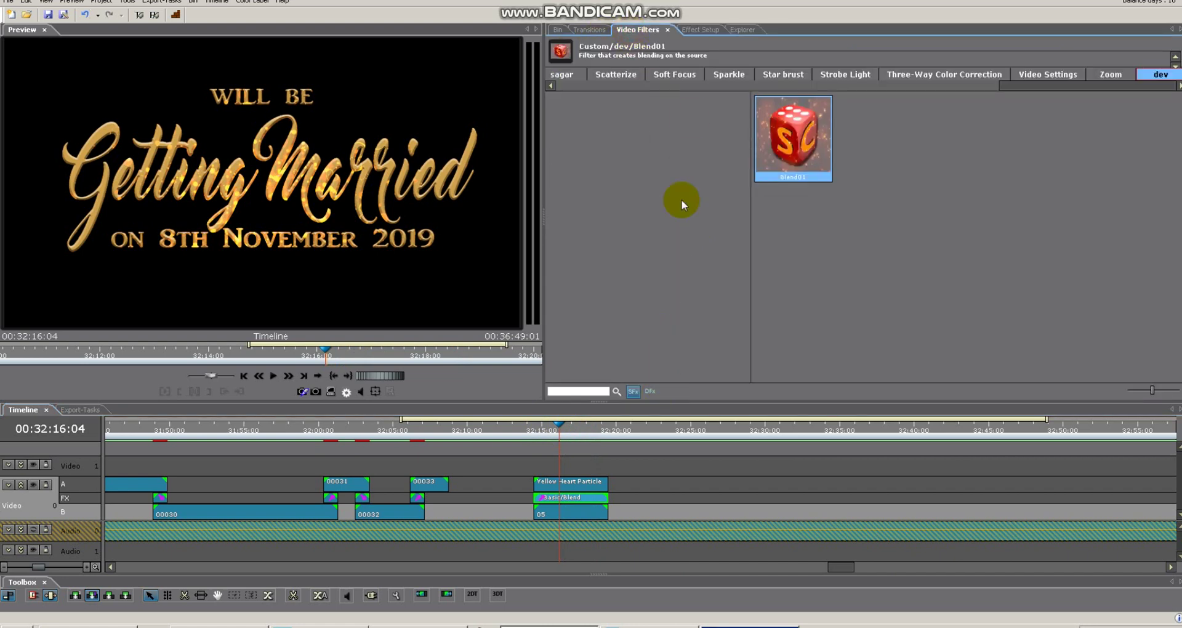
click(700, 30)
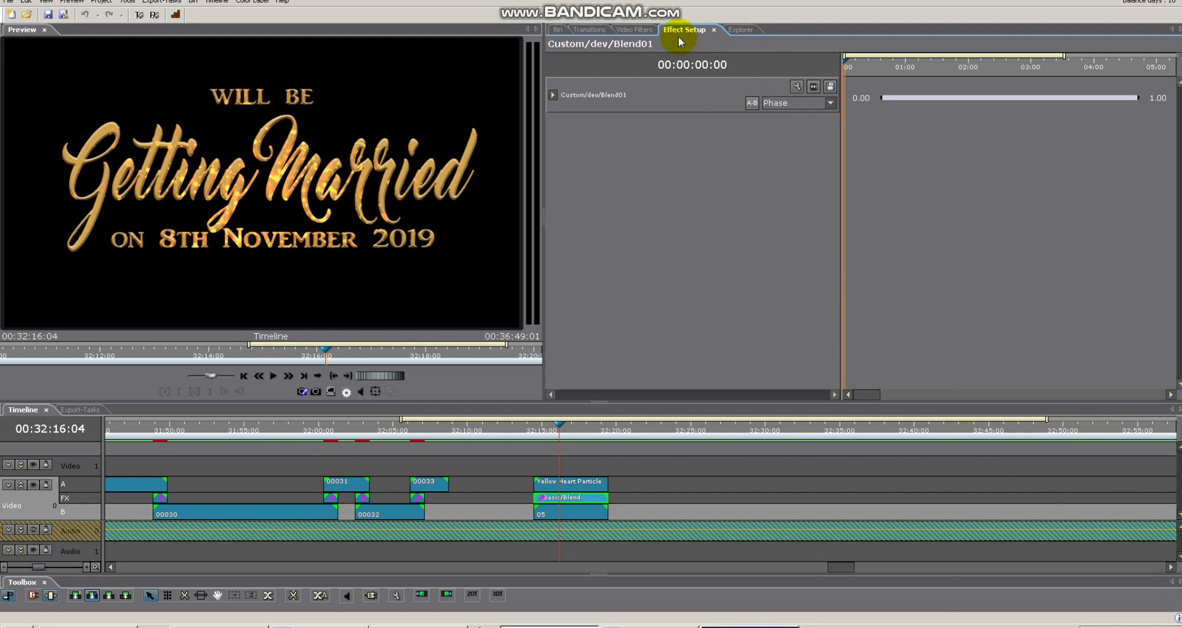
- Save the Custom/dev/Blend01 effect setup as a reusable preset in the dev folder
click(831, 87)
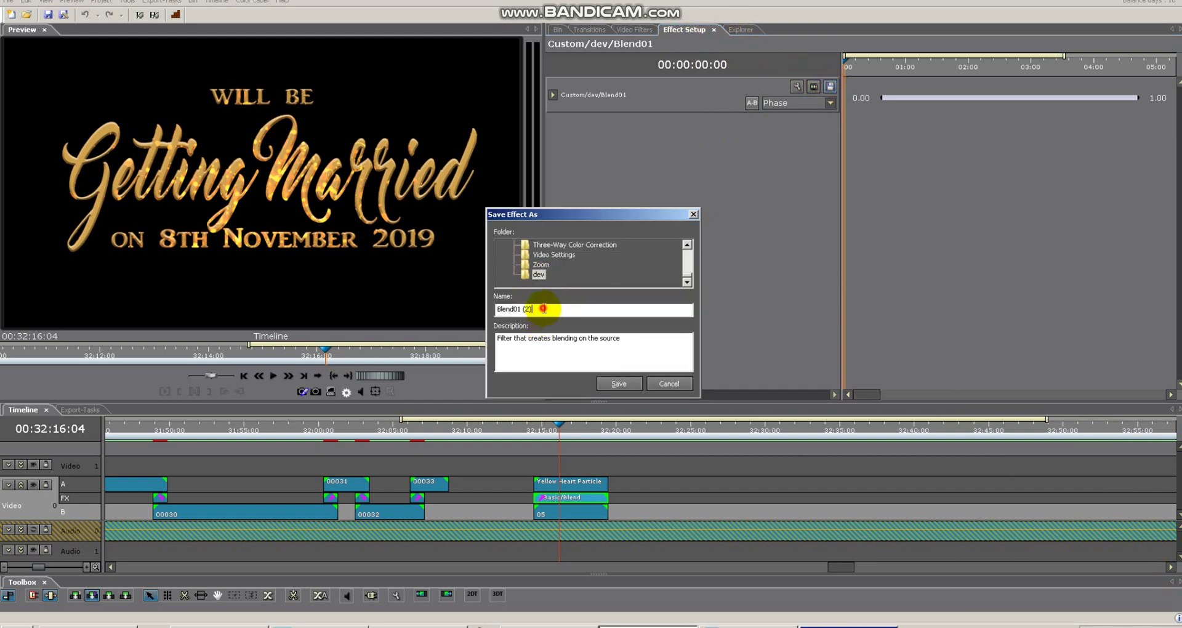
click(618, 383)
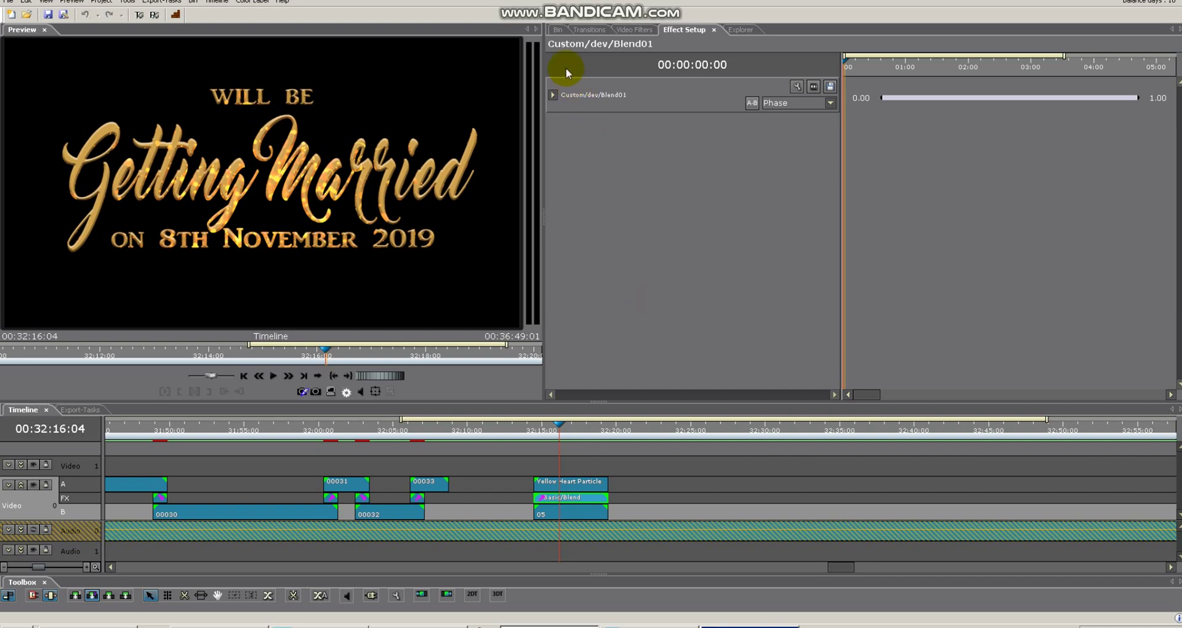
- Look through the bin's title graphic and particle background clips, from Flourish Particles Bkg to Yellow Heart Particles BG
click(558, 30)
click(885, 297)
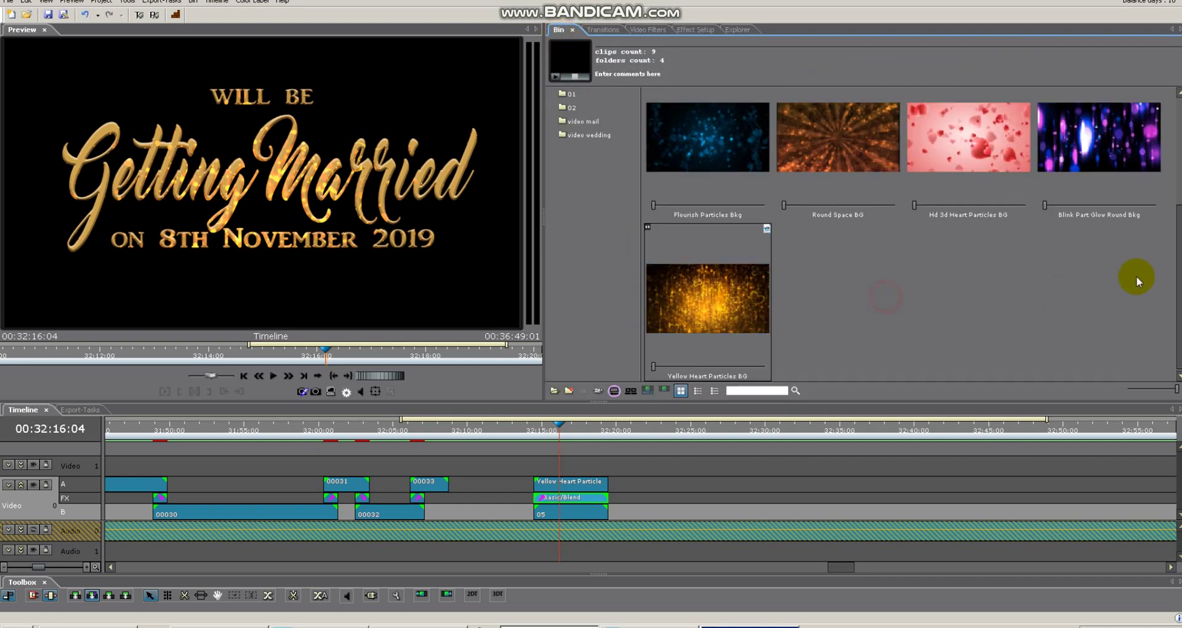
drag(1176, 271, 1179, 147)
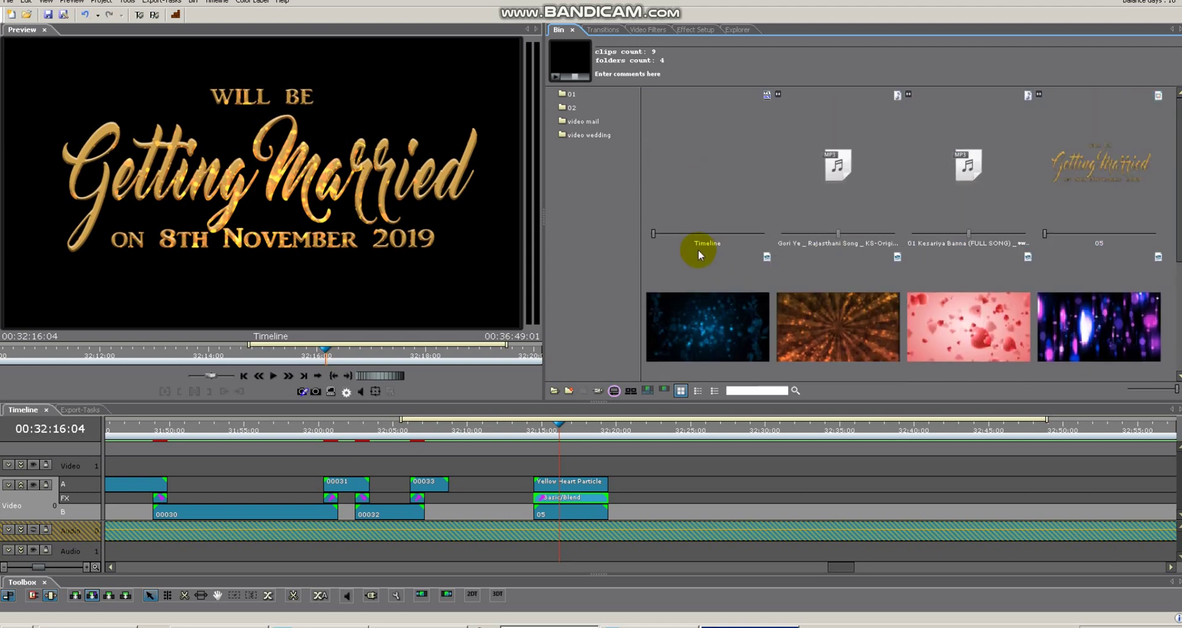
click(677, 249)
scroll(697, 256, down, 2)
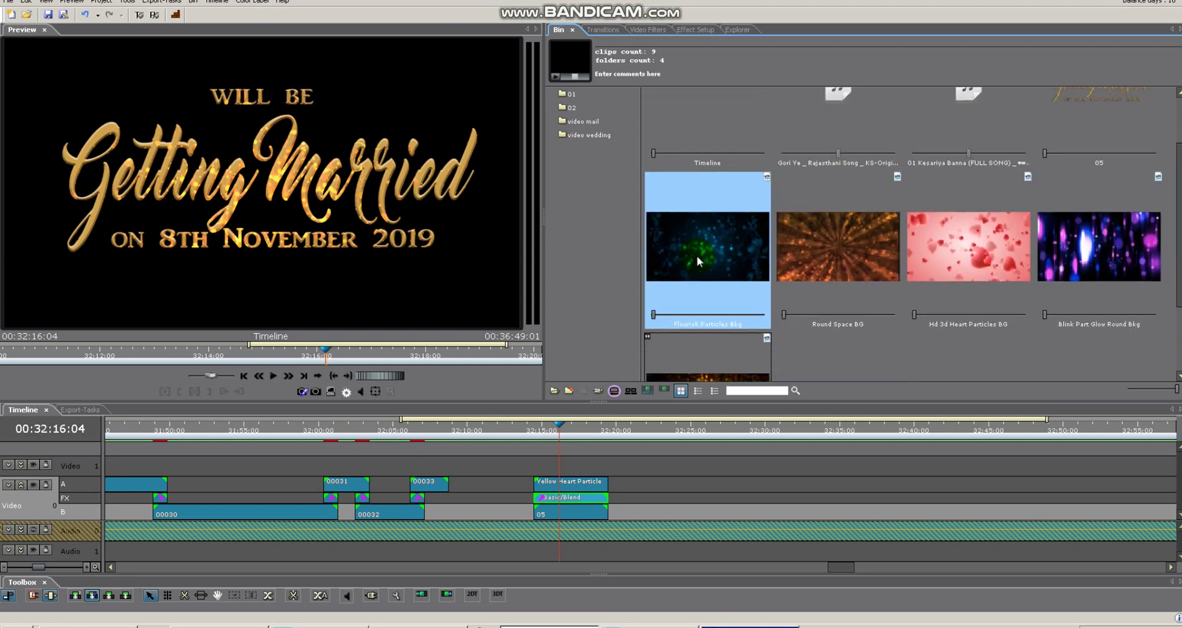
scroll(703, 258, down, 1)
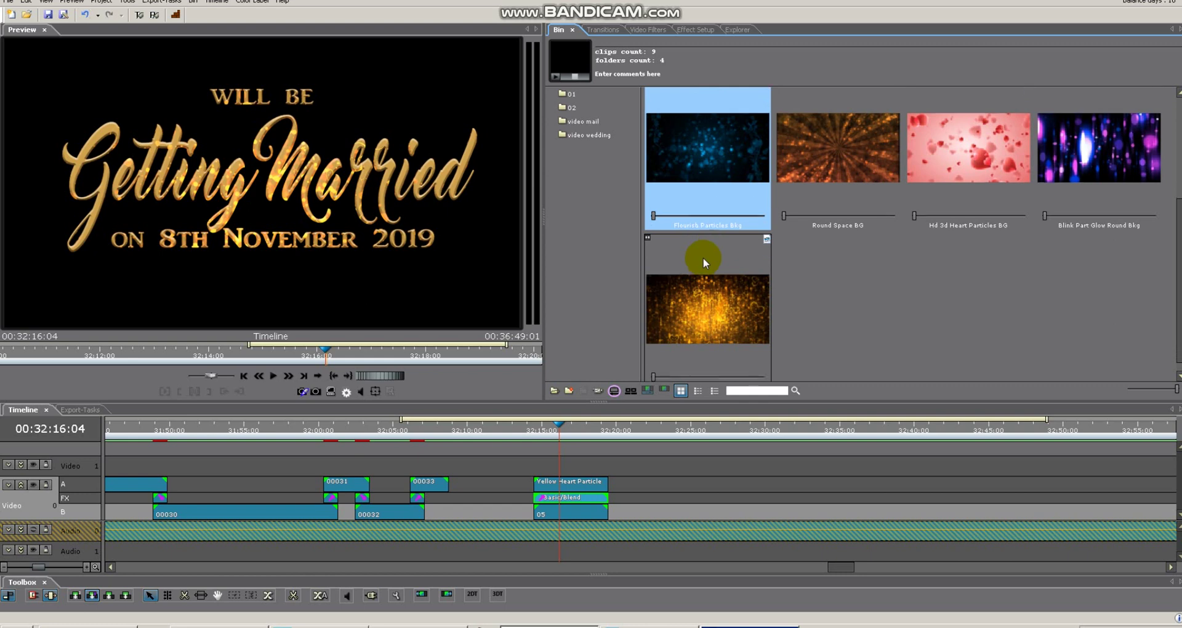
click(902, 320)
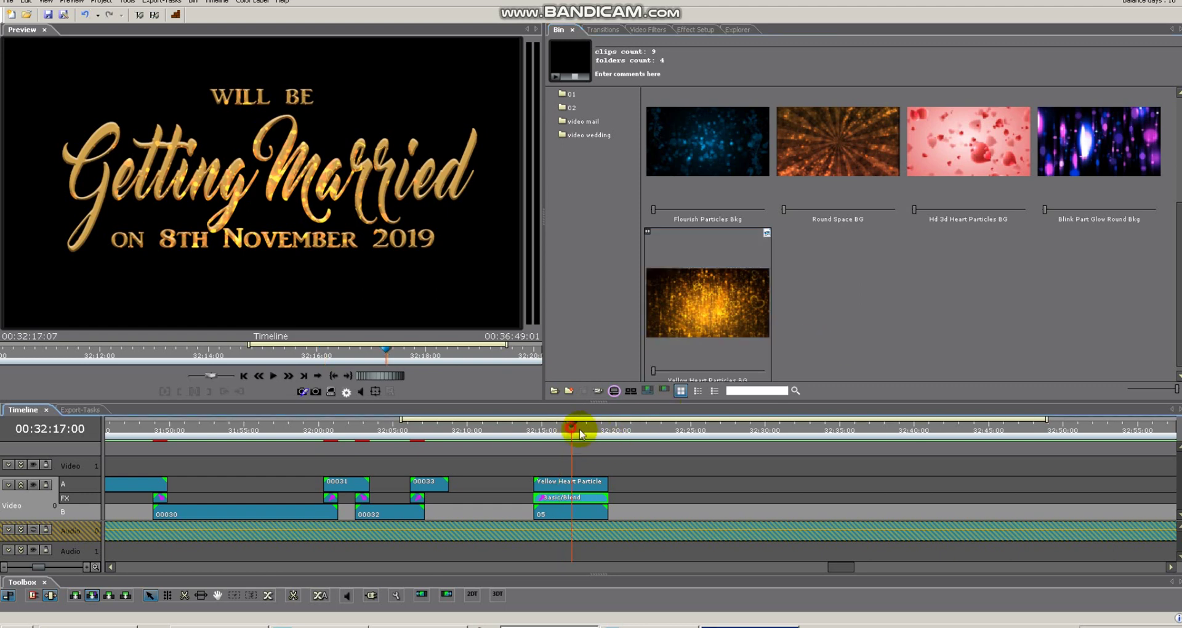
- Scrub the blended title to 00:32:17:16 and review the source clips in the bin again
mouse_move(575, 428)
mouse_down()
mouse_move(560, 449)
mouse_move(550, 436)
mouse_move(584, 443)
mouse_up()
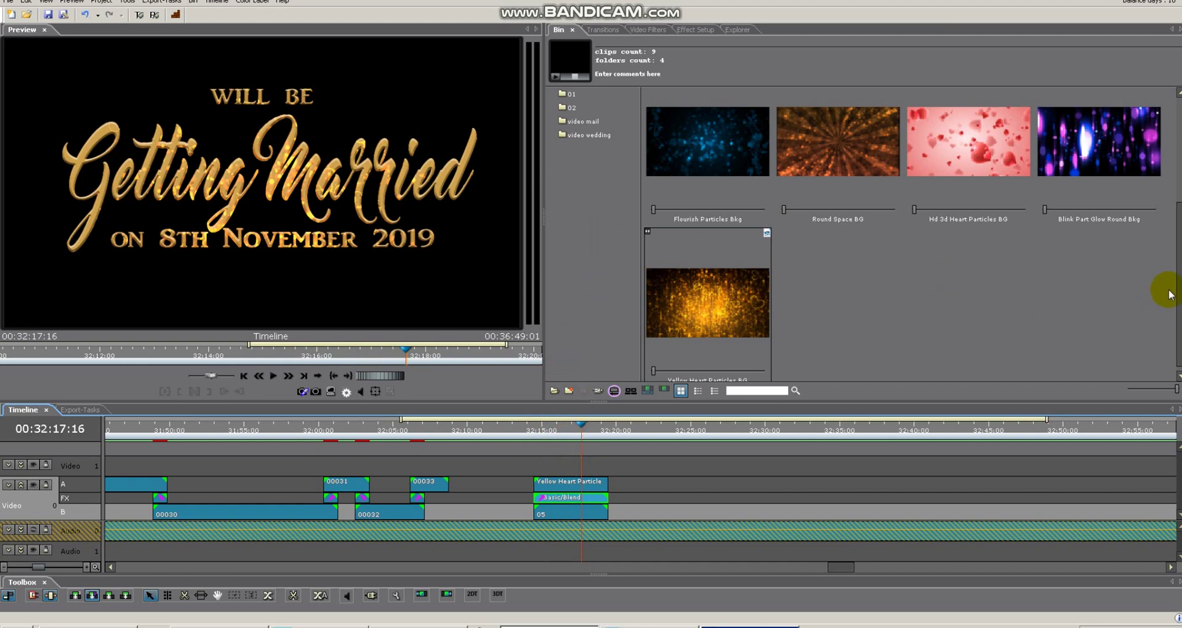
scroll(944, 268, up, 3)
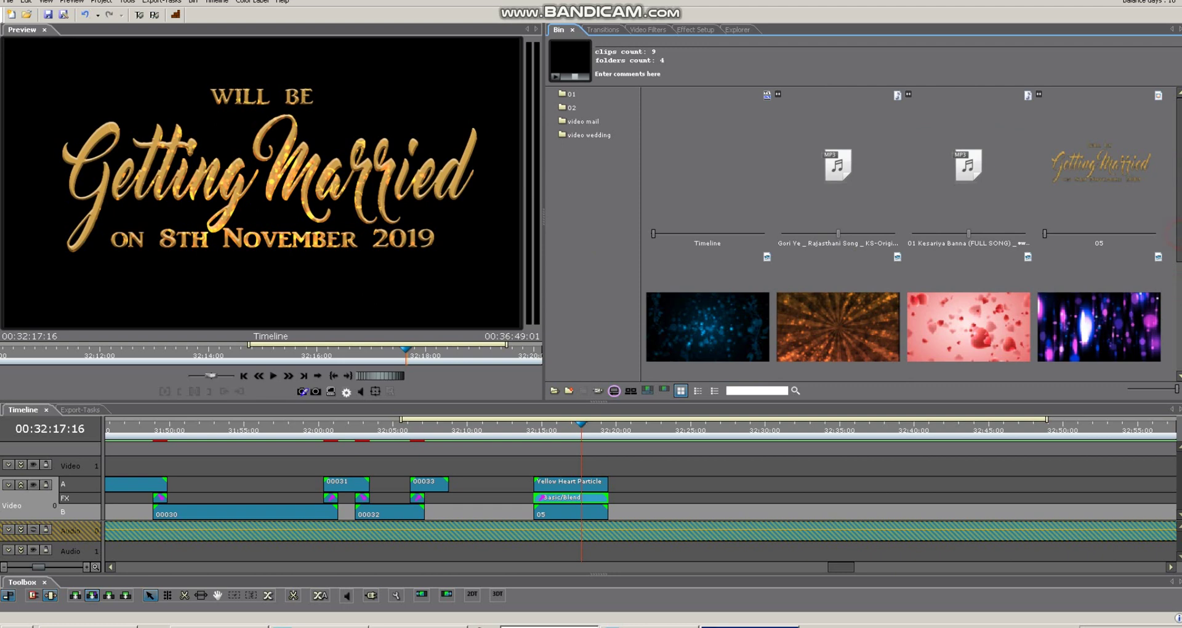
click(665, 366)
click(591, 352)
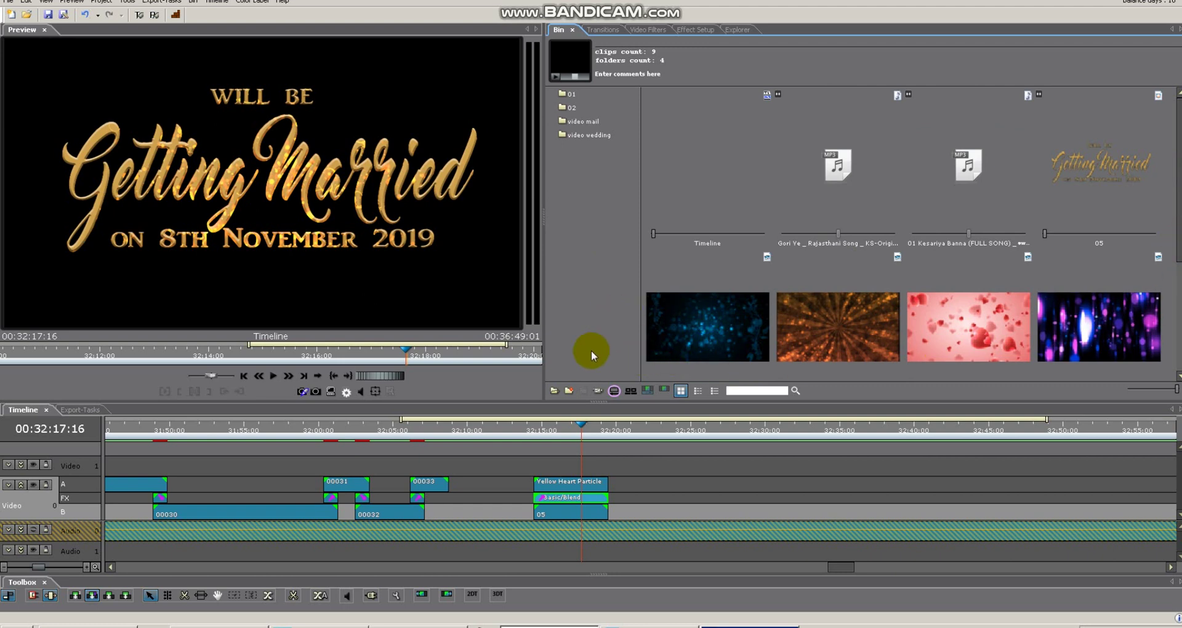
click(571, 389)
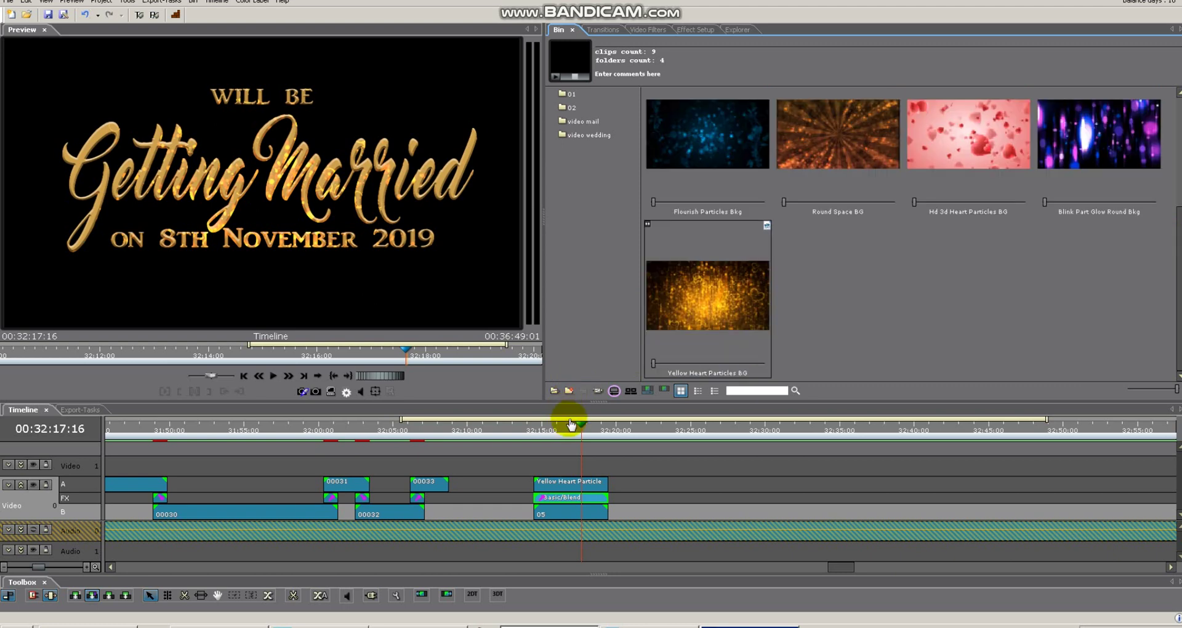